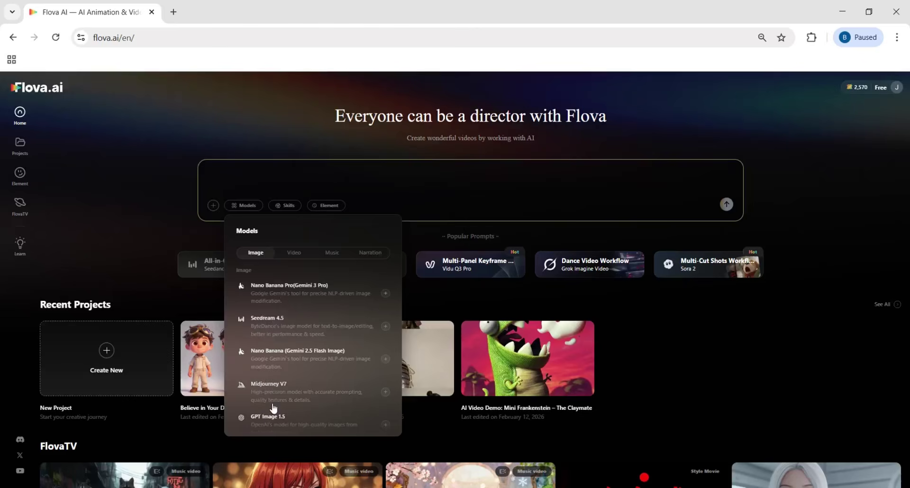
- Browse the available AI models for image, video, music and narration, then close the model list
scroll(275, 405, "down", 1)
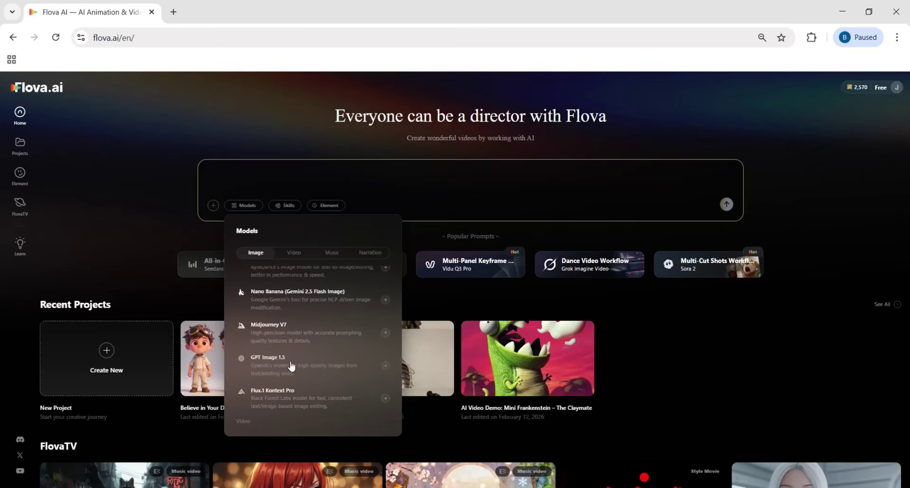
left_click(300, 252)
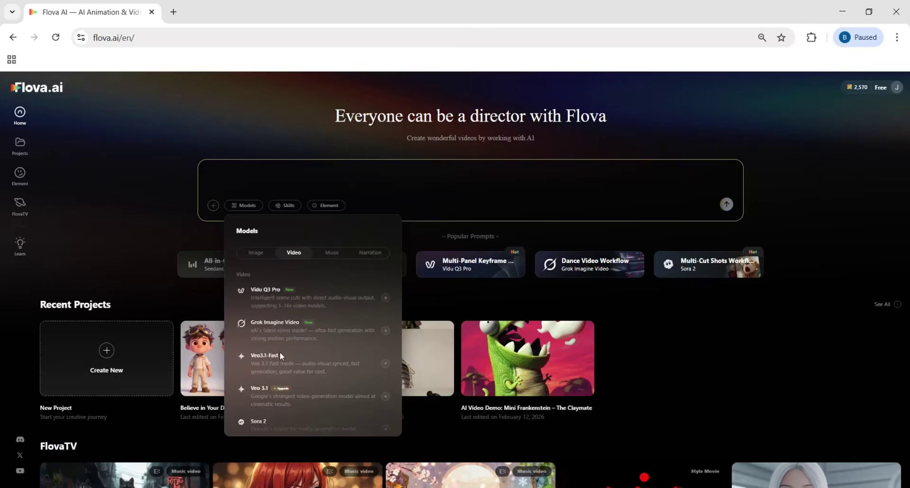
scroll(284, 368, "down", 3)
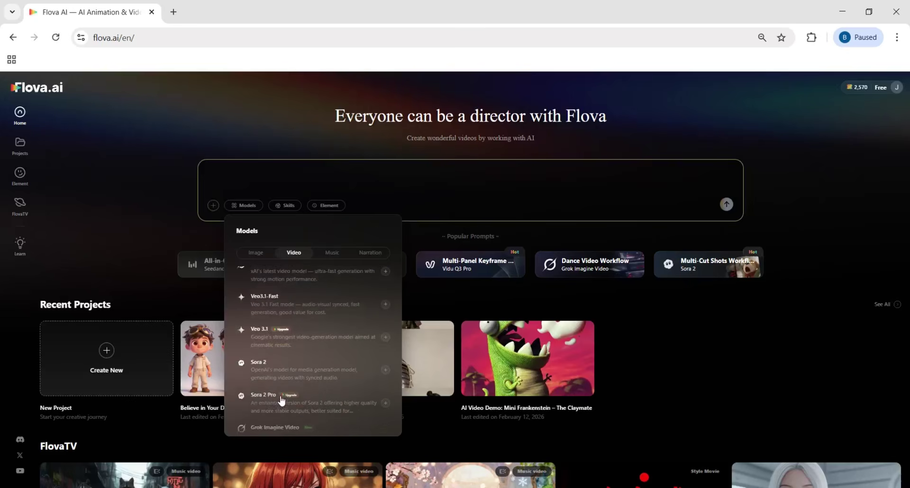
scroll(282, 397, "down", 3)
left_click(332, 254)
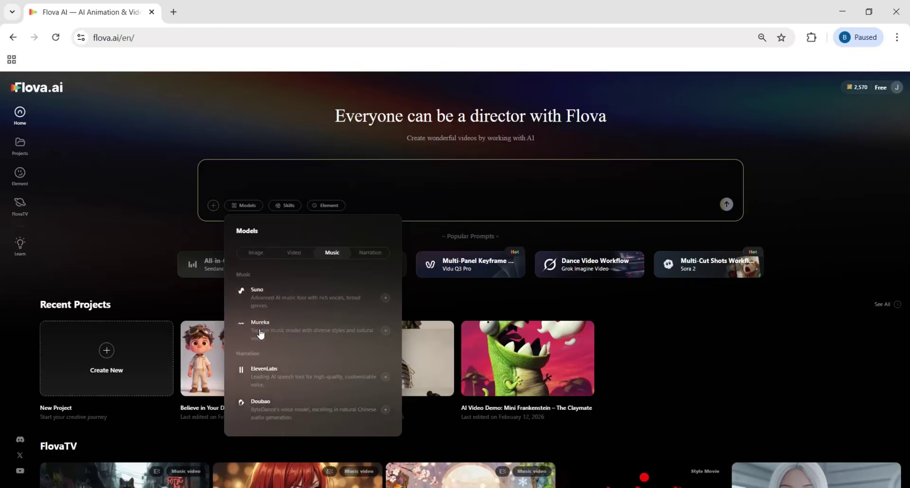
left_click(360, 256)
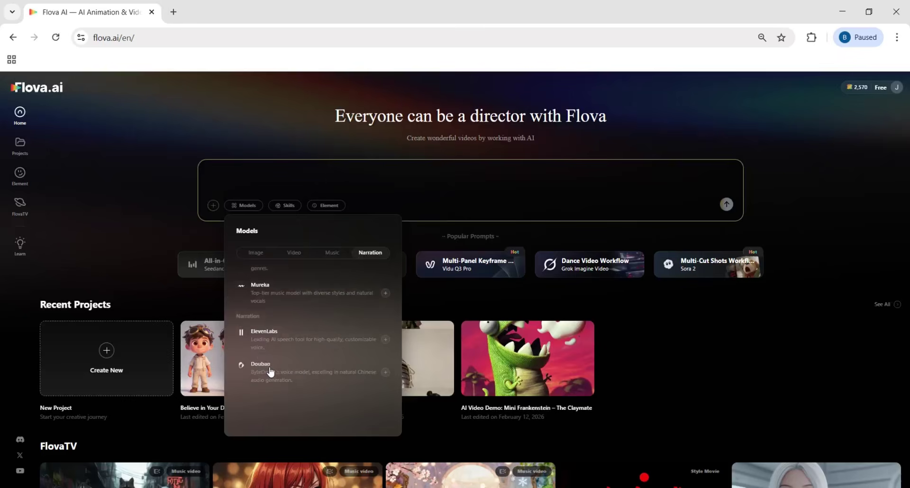
left_click(608, 328)
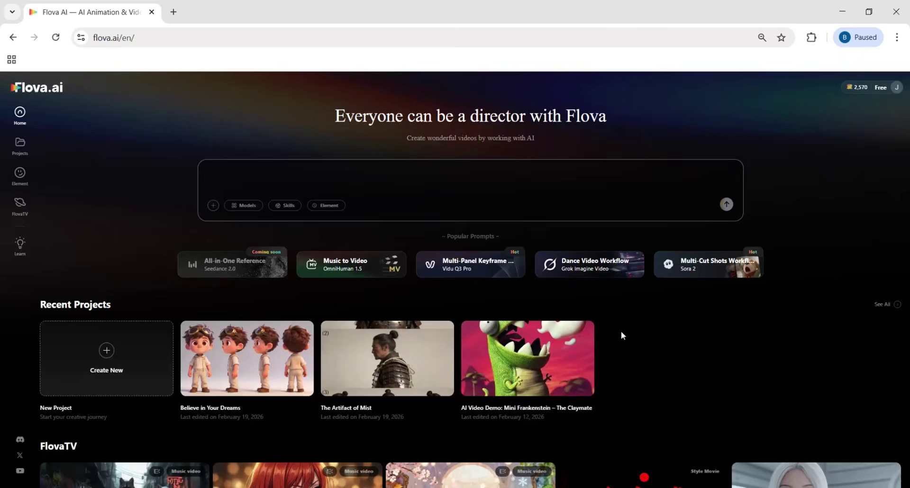
- Generate a new project from the prompt "make a 60sec disney style motivational story perfect for children"
scroll(623, 336, "down", 3)
scroll(735, 208, "up", 1)
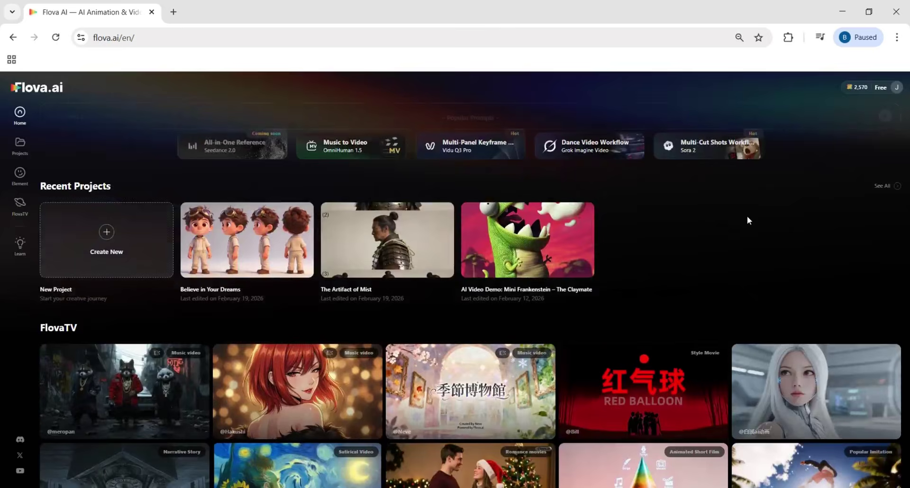
scroll(757, 257, "up", 2)
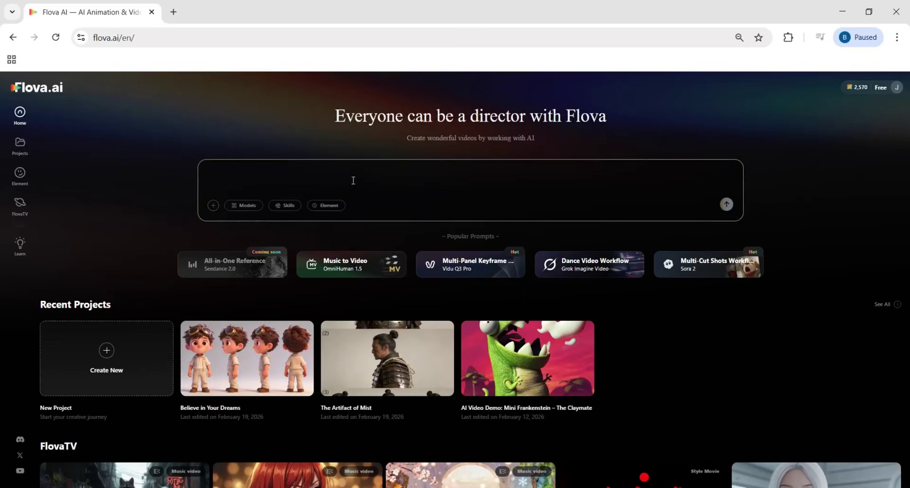
left_click(216, 171)
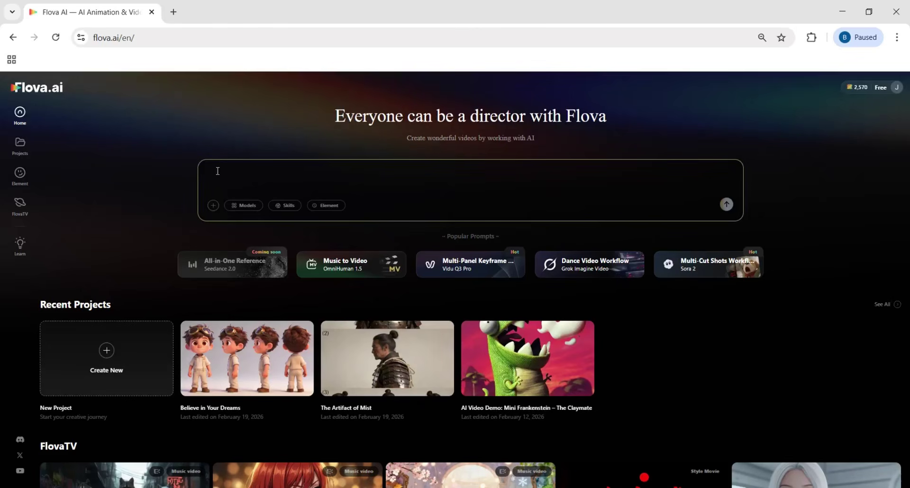
type("make a 60sec disney style motivational story perfect for children")
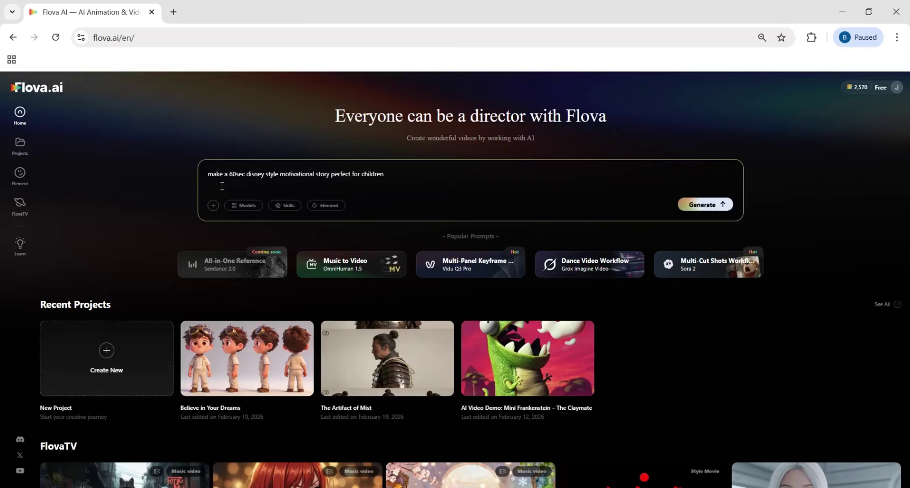
left_click_drag(395, 174, 186, 174)
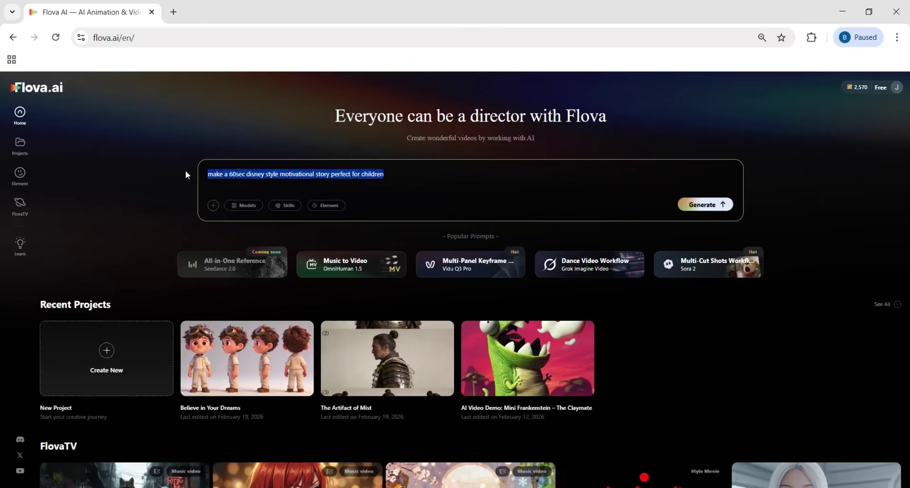
left_click(236, 185)
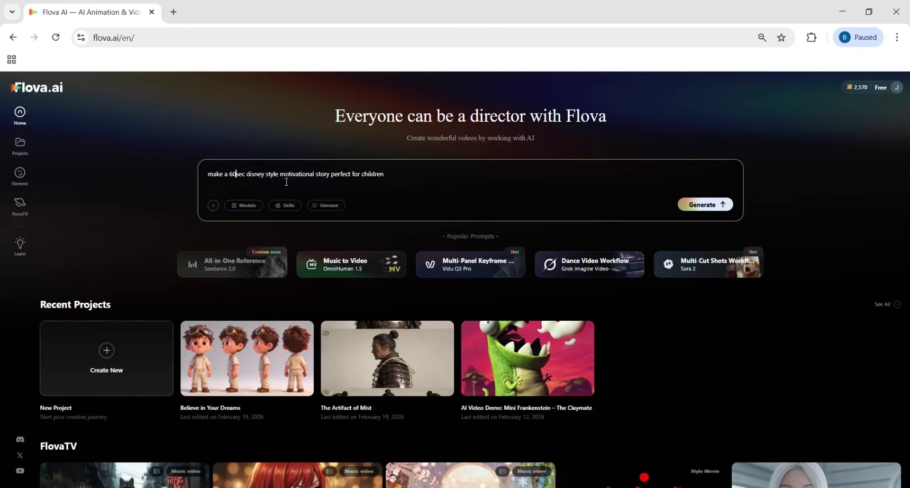
left_click(392, 177)
left_click(696, 209)
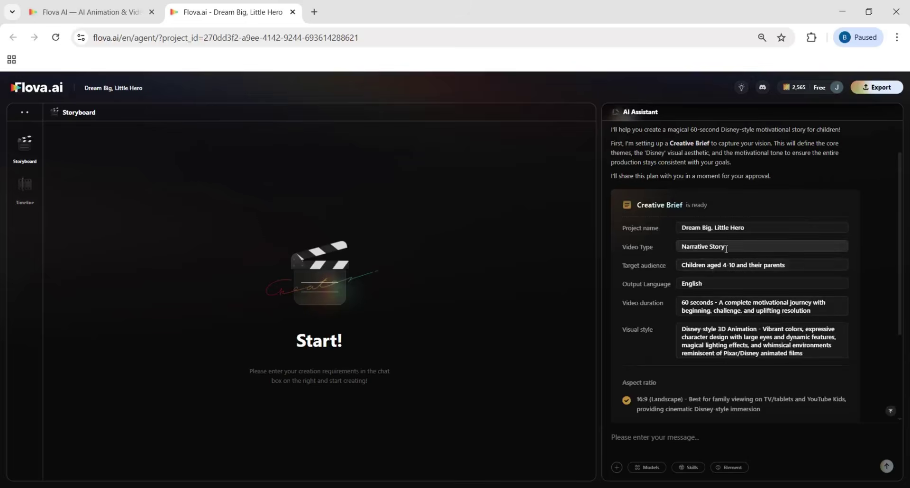
- Set the creative brief's sound effect tonality to Playful & Magical, keep the other preselected options, and confirm the brief
scroll(694, 302, "down", 3)
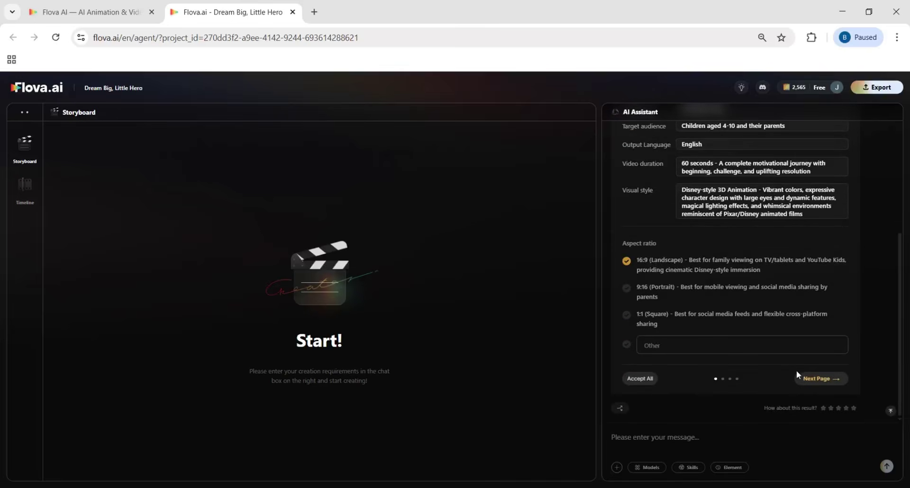
left_click(806, 379)
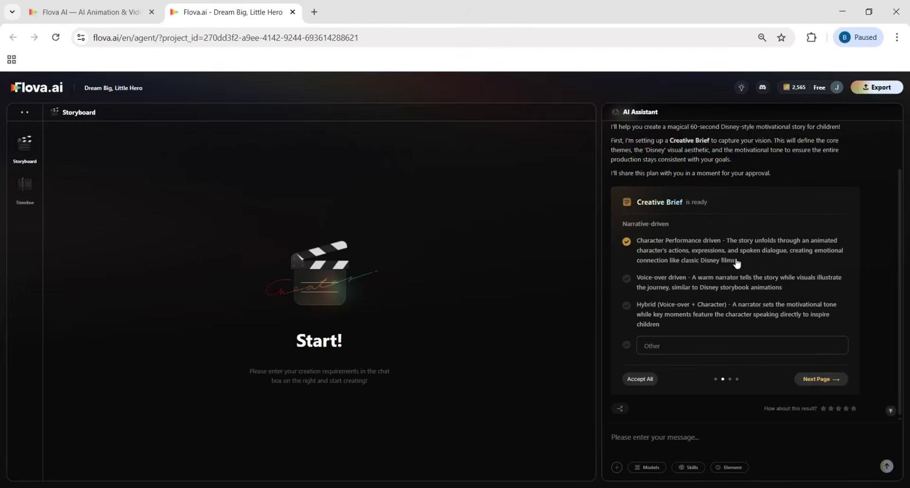
left_click(825, 381)
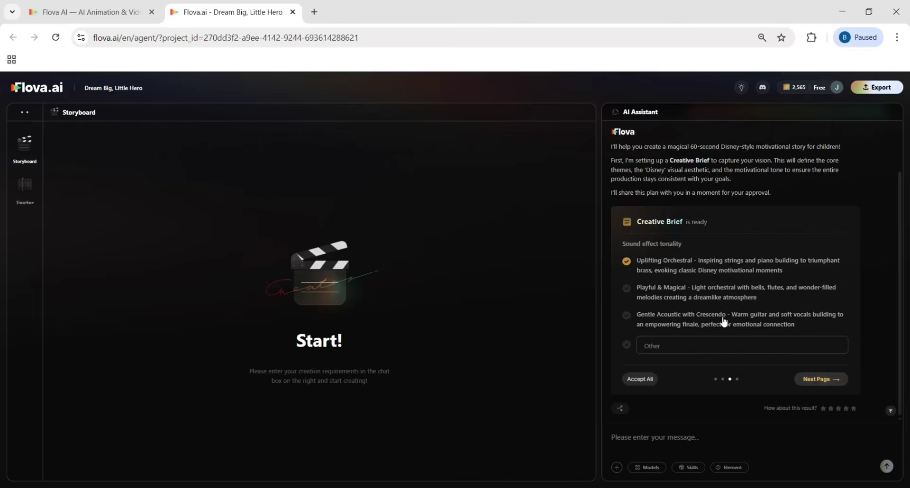
left_click(627, 291)
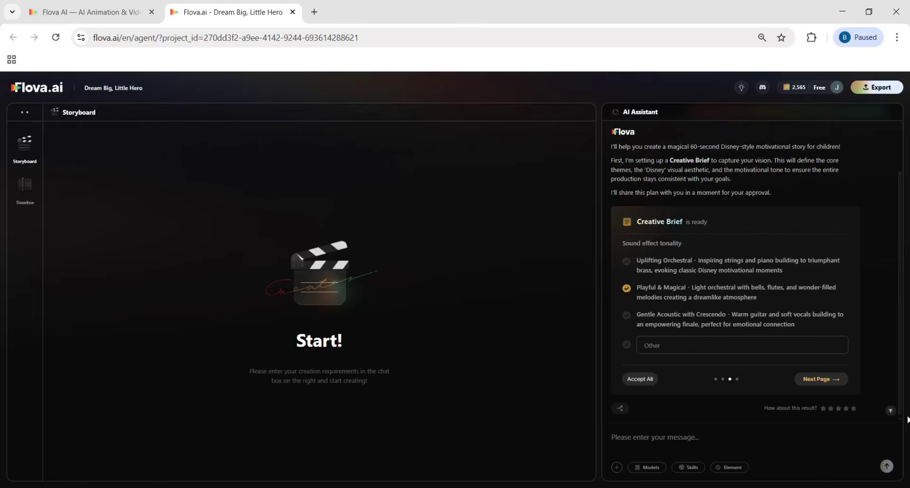
left_click(826, 388)
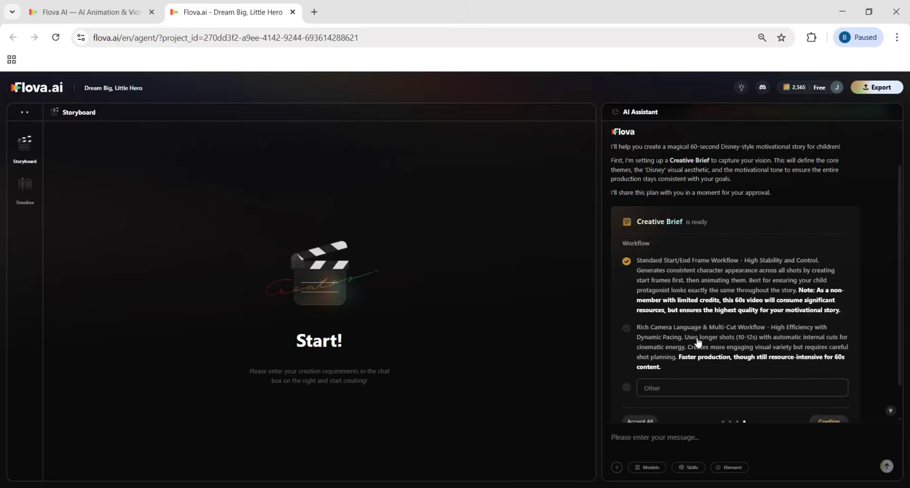
scroll(697, 340, "down", 1)
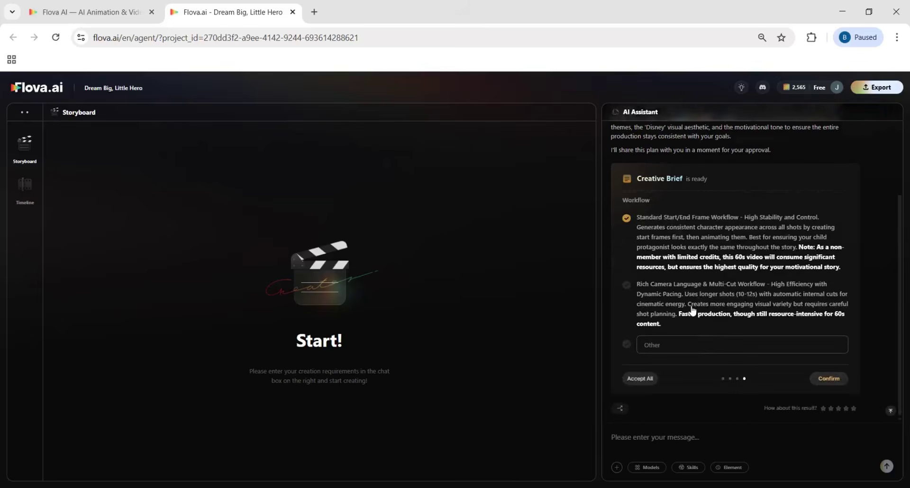
left_click(833, 380)
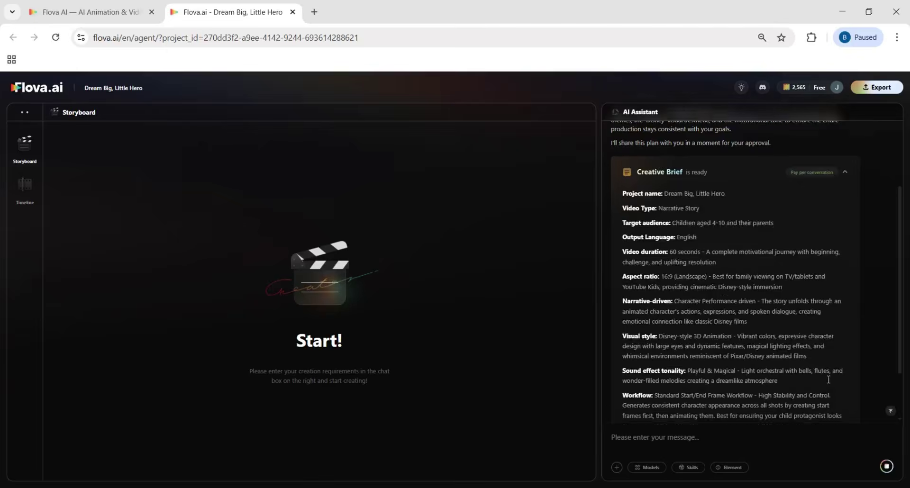
- Review the confirmed creative brief and the assistant's planned steps for script, storyboard and visuals
scroll(665, 261, "up", 3)
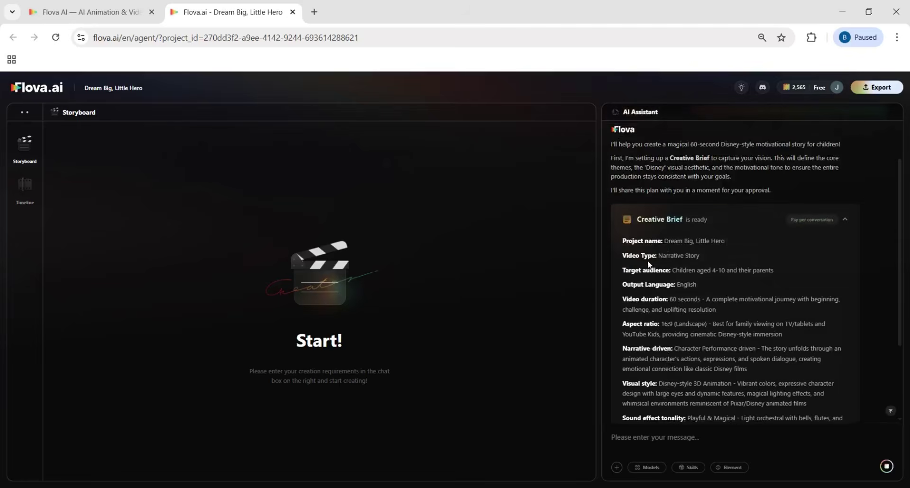
scroll(649, 252, "down", 1)
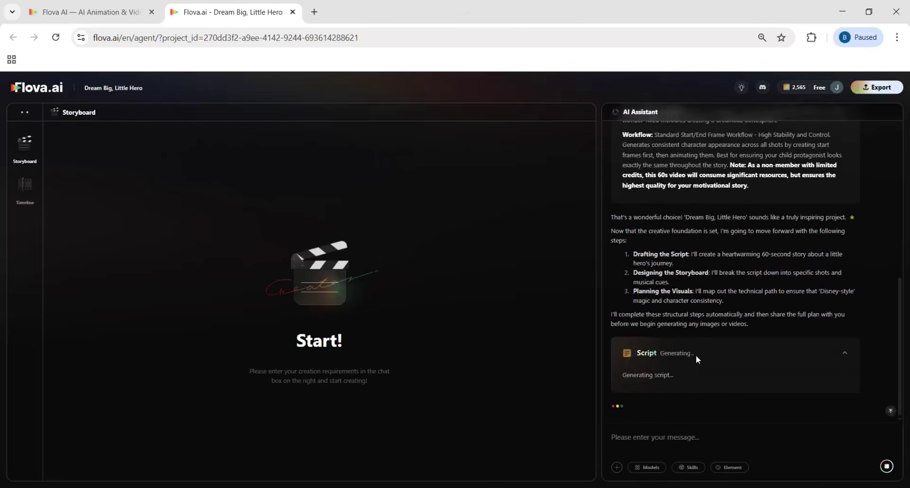
scroll(678, 280, "up", 1)
left_click_drag(633, 313, 689, 317)
left_click_drag(636, 335, 705, 334)
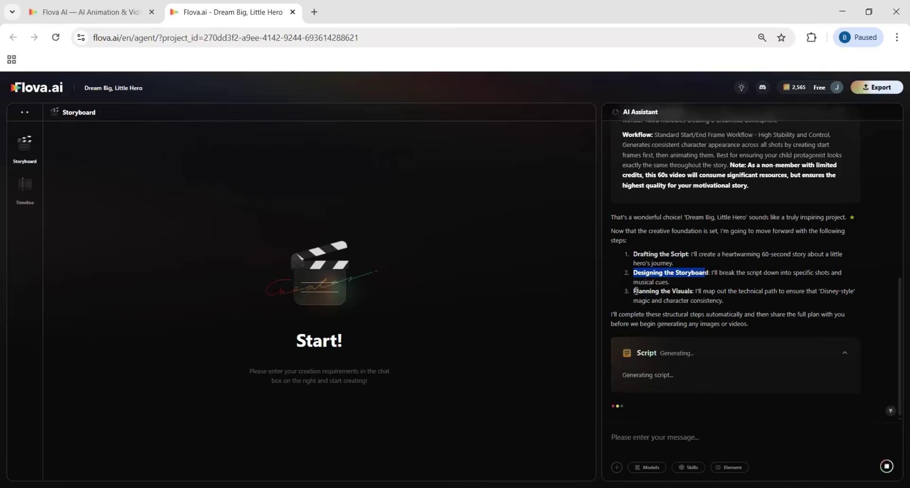
left_click_drag(635, 291, 692, 291)
left_click(729, 302)
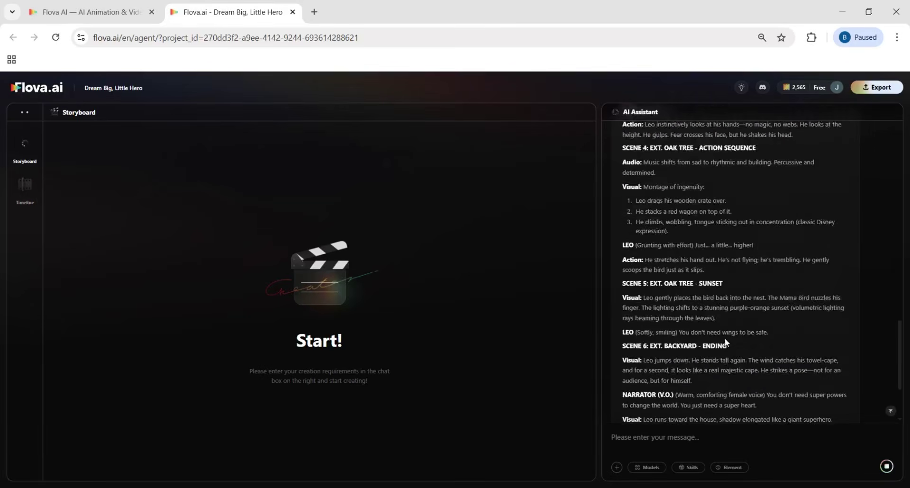
- Read through the generated script, examining the scene visuals and Leo's dialogue in the oak tree sunset scene
scroll(725, 338, "up", 3)
scroll(651, 231, "up", 10)
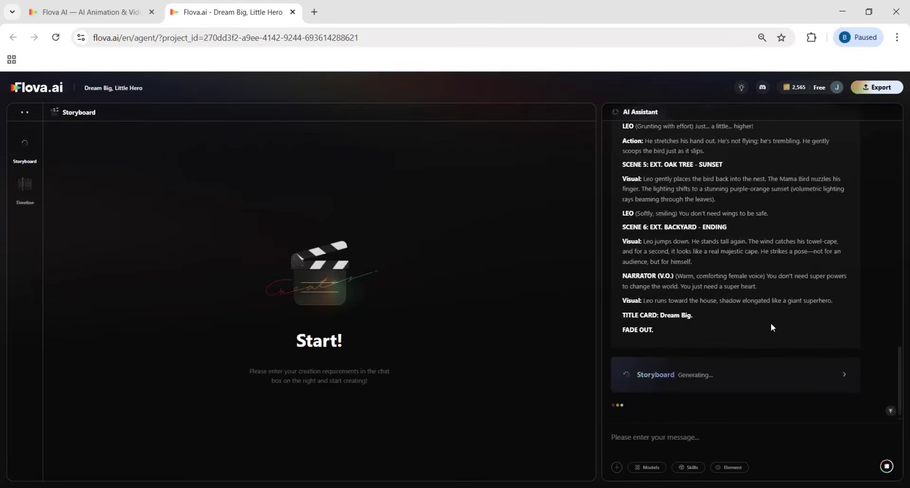
scroll(758, 313, "up", 2)
scroll(656, 239, "up", 2)
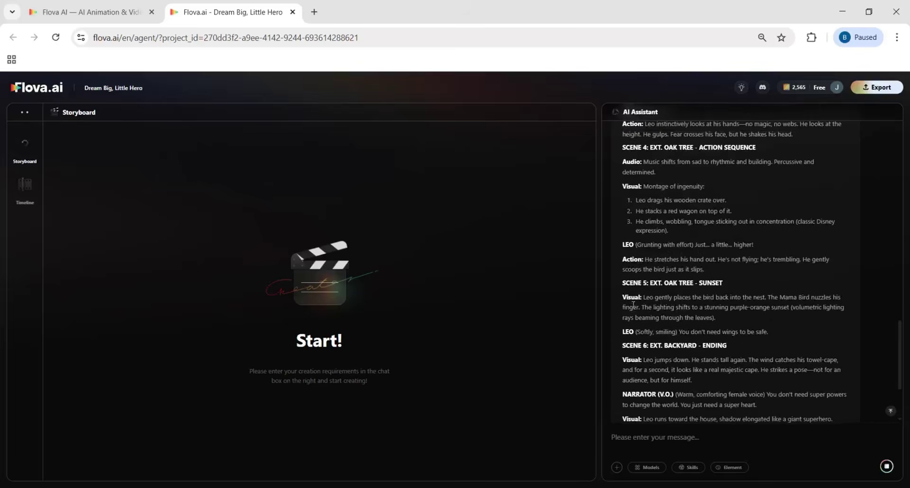
left_click_drag(622, 297, 707, 316)
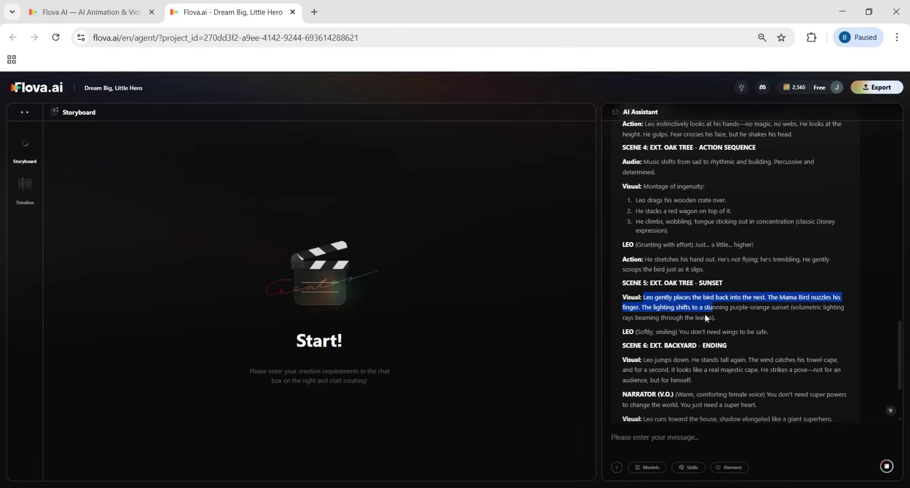
left_click(636, 332)
left_click_drag(637, 332, 712, 332)
left_click(740, 333)
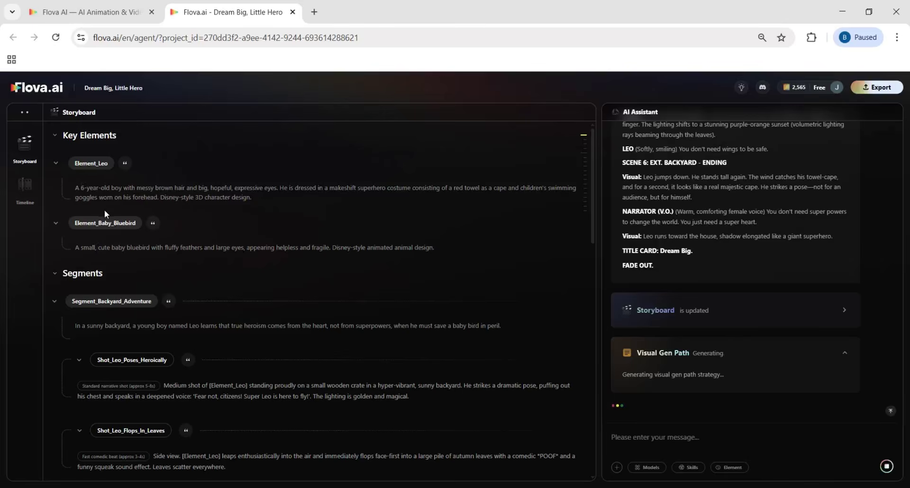
- Examine the generated storyboard's key elements, segments and shot descriptions
scroll(119, 218, "down", 3)
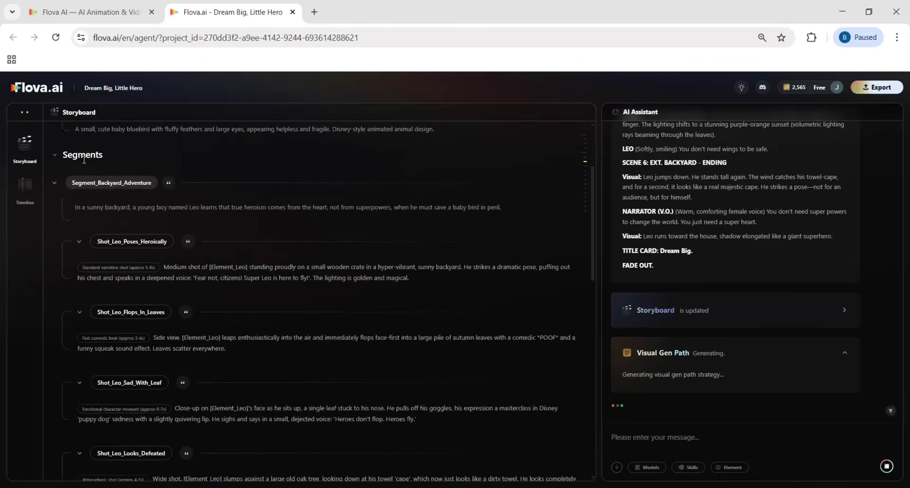
left_click_drag(103, 155, 70, 156)
scroll(101, 159, "up", 3)
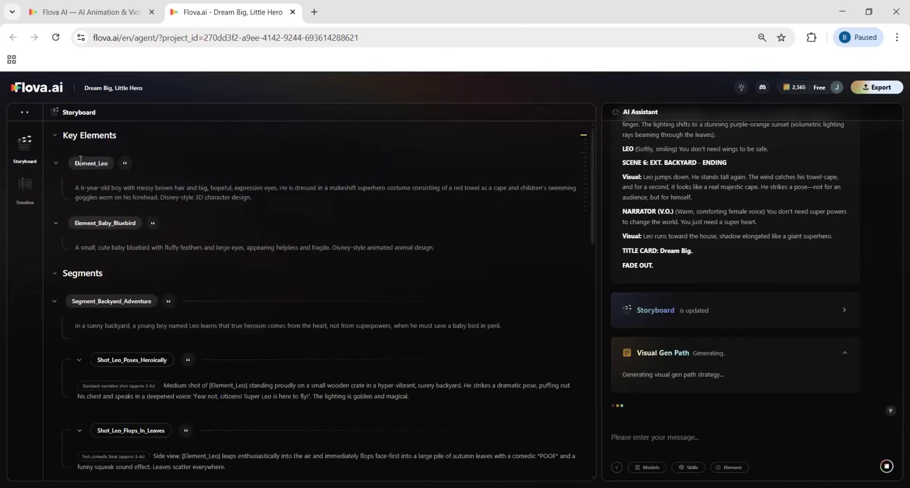
scroll(105, 284, "down", 13)
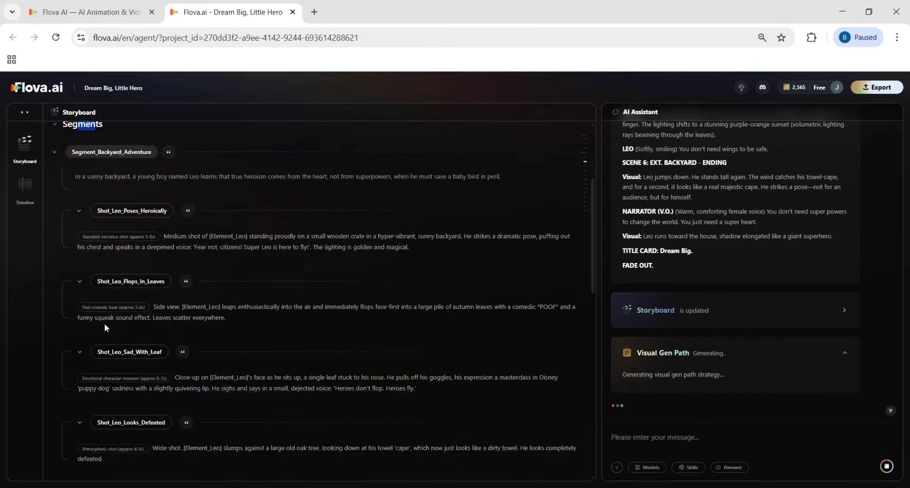
scroll(134, 337, "down", 3)
left_click_drag(63, 347, 121, 347)
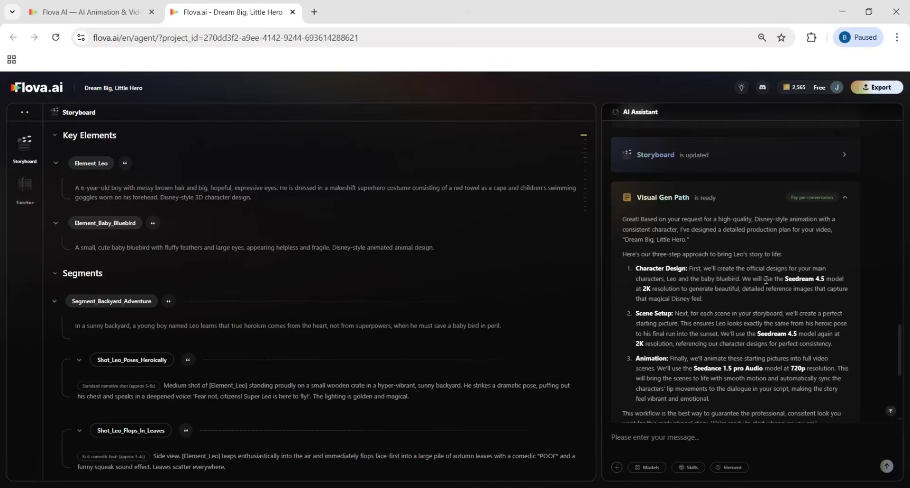
- Review the Visual Gen Path's models and resolutions for each production stage, and the assistant's options for how to proceed
left_click_drag(787, 279, 827, 280)
left_click_drag(642, 288, 680, 289)
left_click(770, 302)
double_click(758, 333)
scroll(724, 334, "down", 1)
left_click_drag(694, 312, 763, 313)
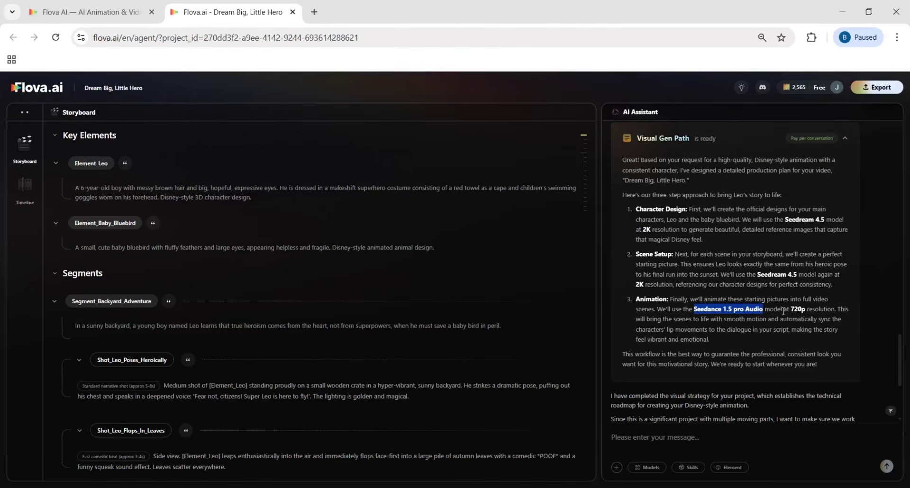
left_click(784, 311)
scroll(675, 306, "down", 1)
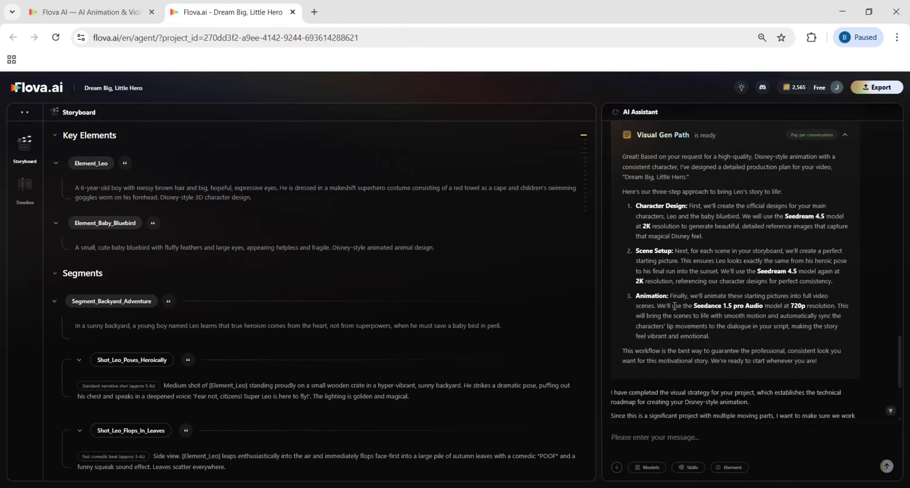
scroll(675, 307, "down", 3)
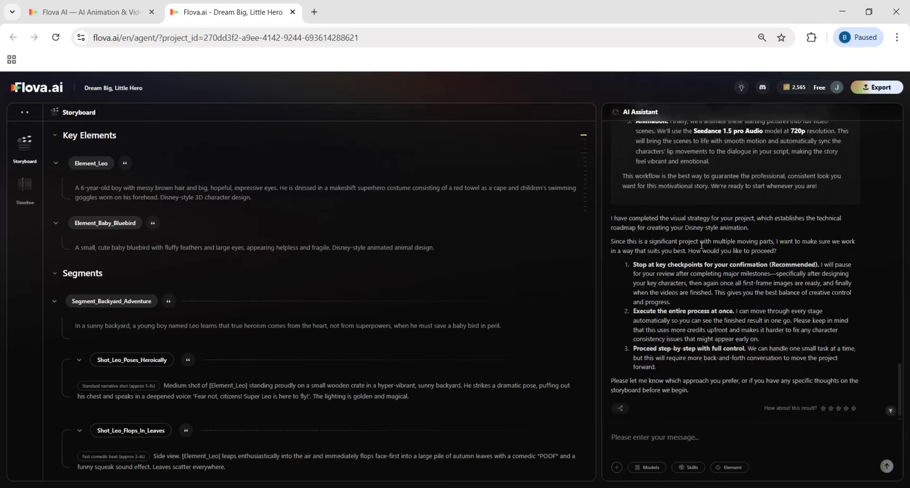
- Read the assistant's three ways to proceed: key checkpoints, the entire process at once, or step-by-step with full control
left_click_drag(611, 219, 750, 225)
left_click(657, 251)
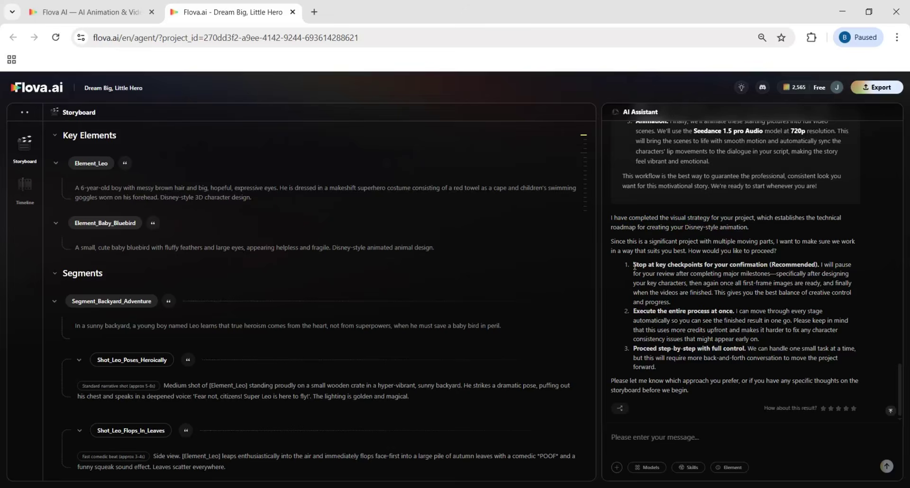
left_click_drag(635, 266, 813, 264)
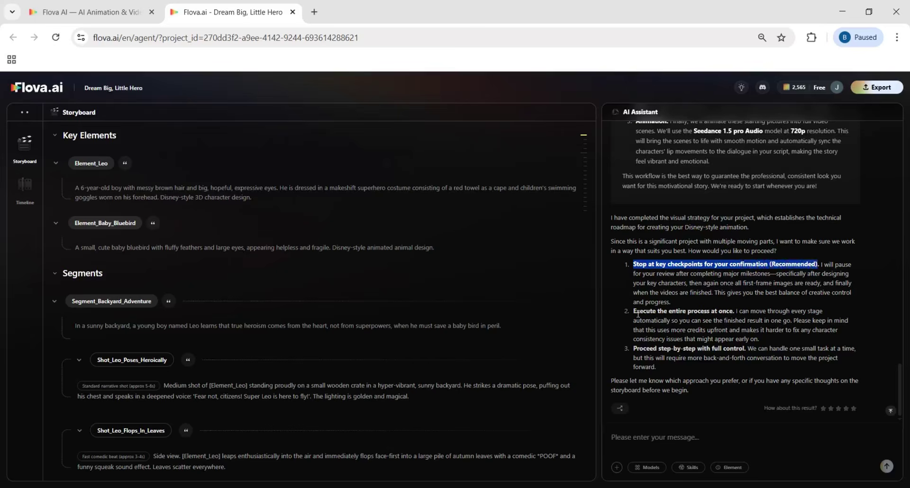
left_click_drag(634, 313, 734, 310)
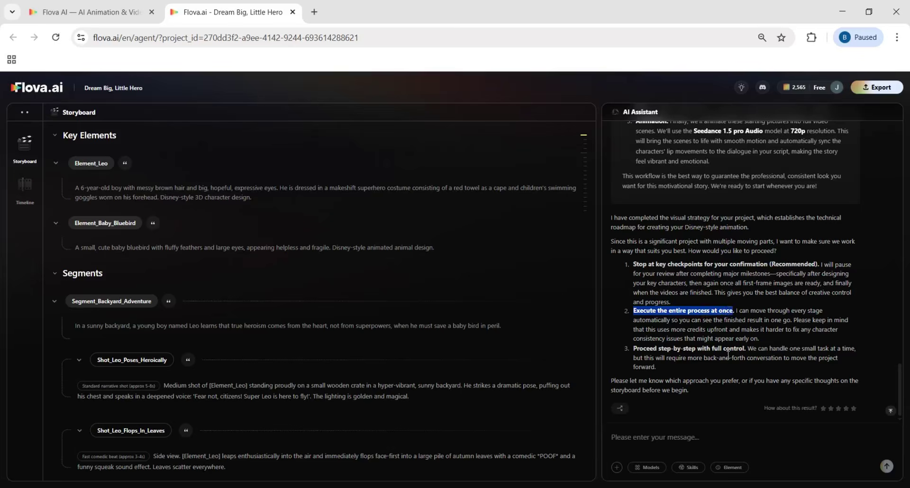
left_click_drag(633, 350, 744, 350)
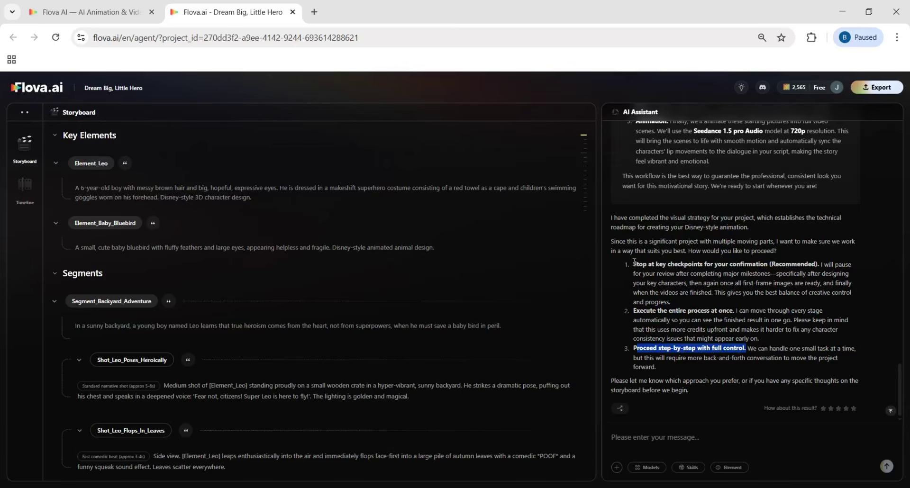
- Reply to the assistant with its first option's wording, "Stop at key checkpoints for your confirmation"
left_click_drag(635, 264, 764, 265)
key("ctrl+c")
right_click(763, 264)
left_click(509, 271)
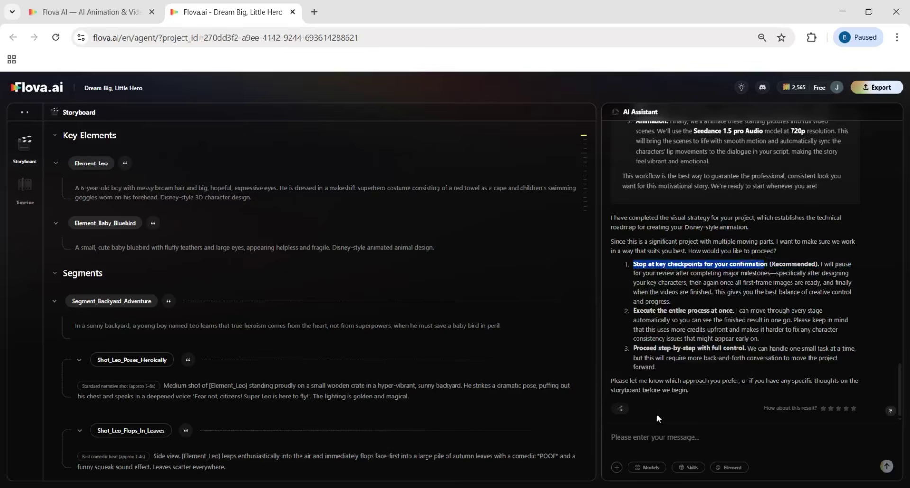
left_click(660, 436)
key("ctrl+v")
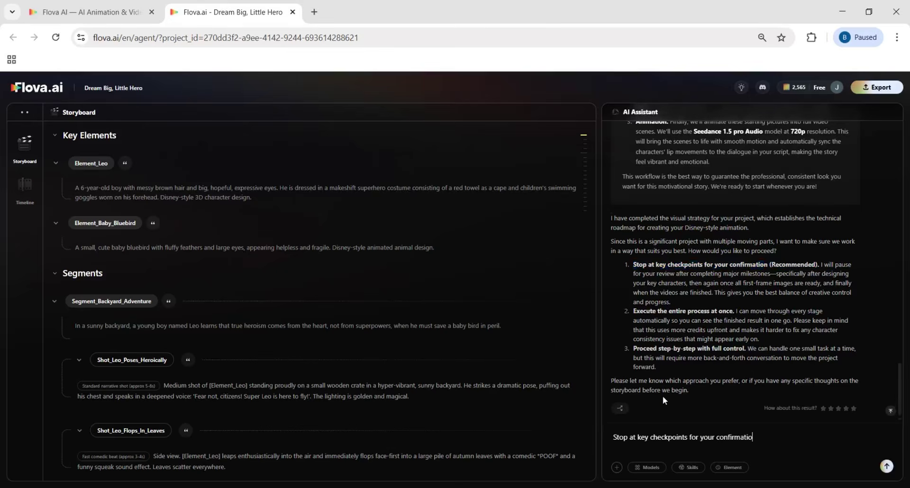
type("n")
left_click(887, 466)
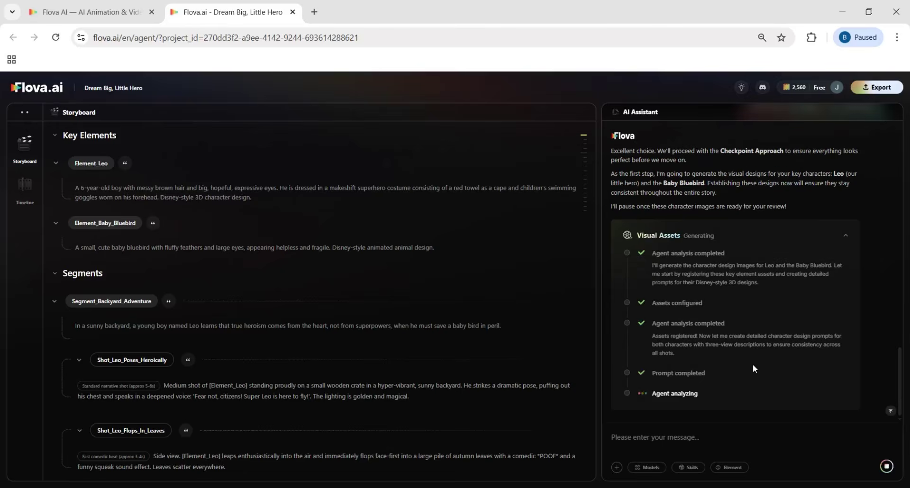
- View the generated Element_Leo character image enlarged and close it again
scroll(346, 269, "down", 1)
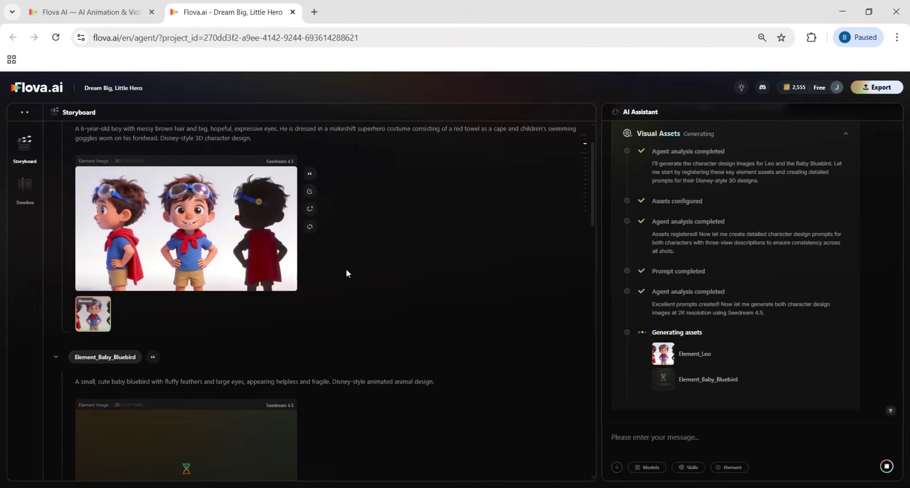
mouse_move(180, 241)
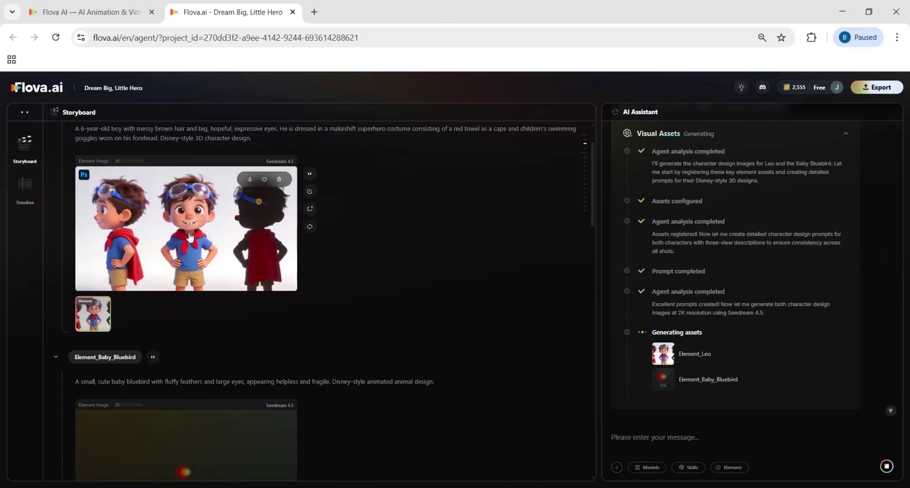
left_click(194, 231)
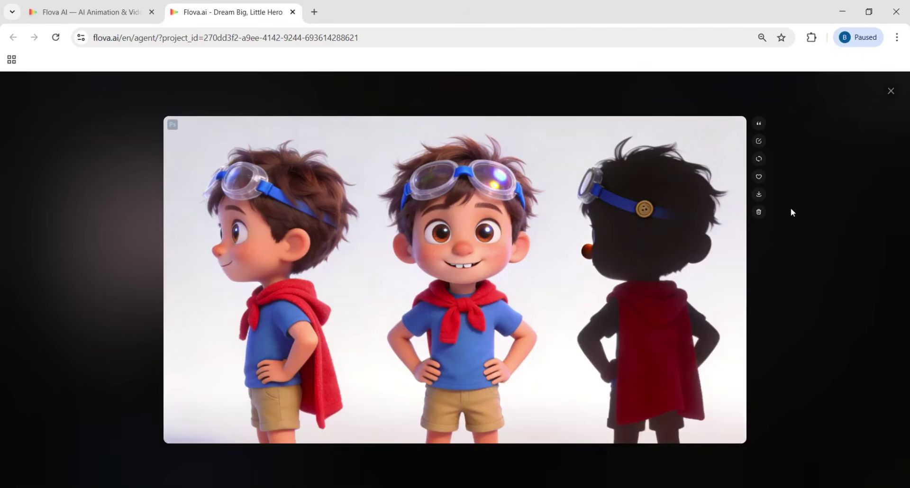
left_click(891, 93)
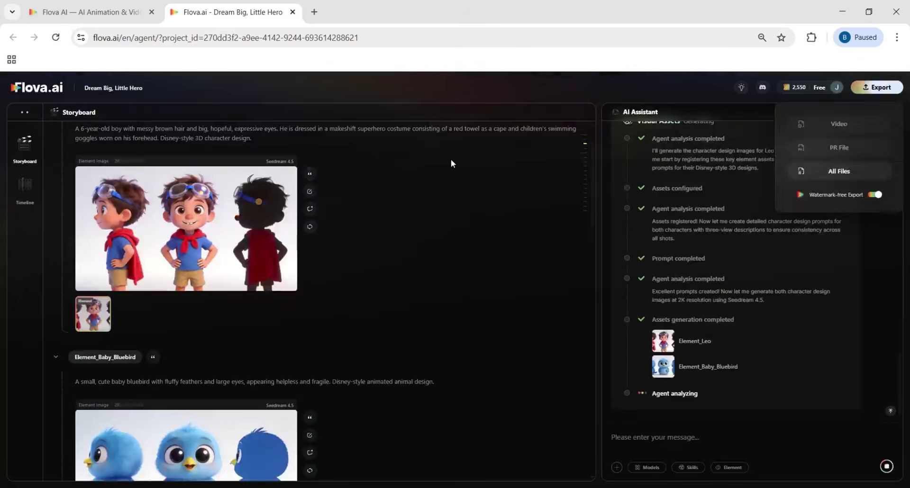
left_click(322, 174)
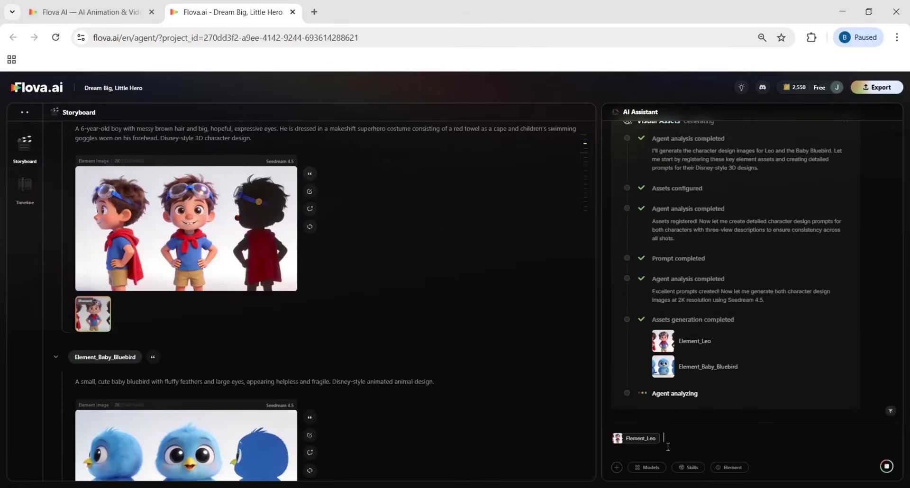
type("change hte colou")
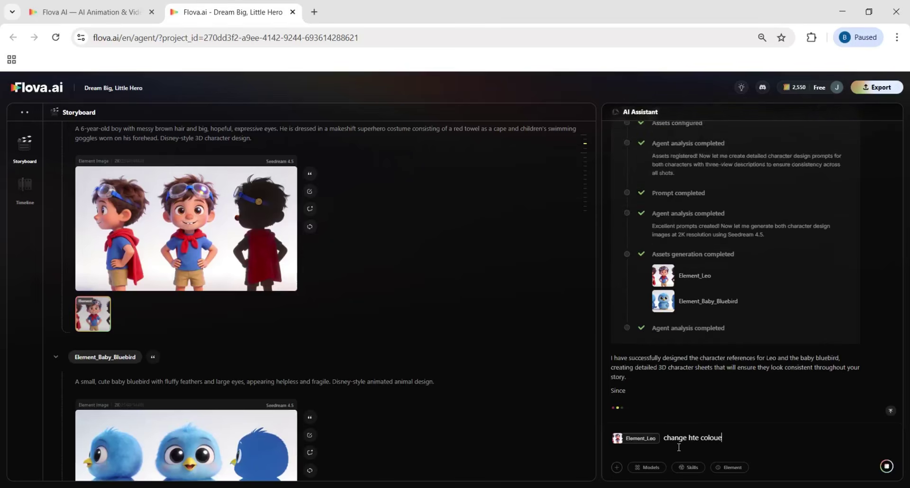
type("r of the cloths")
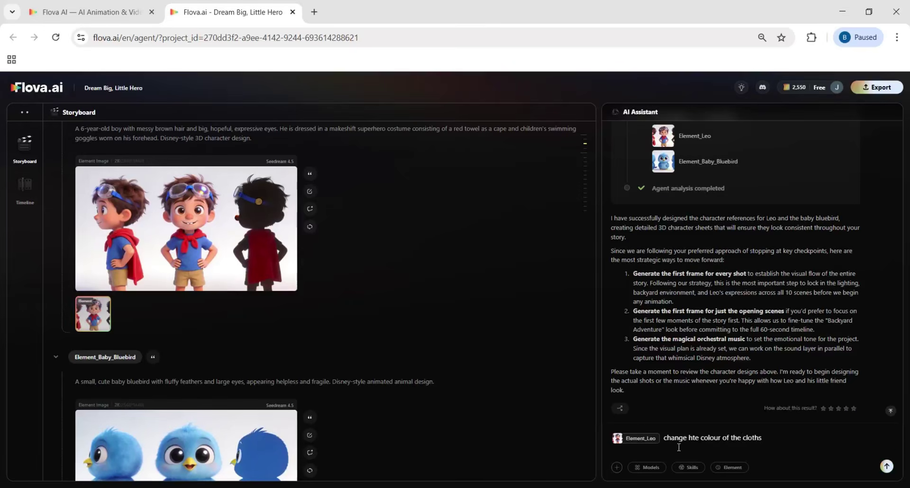
key("ctrl+a")
key("BackSpace")
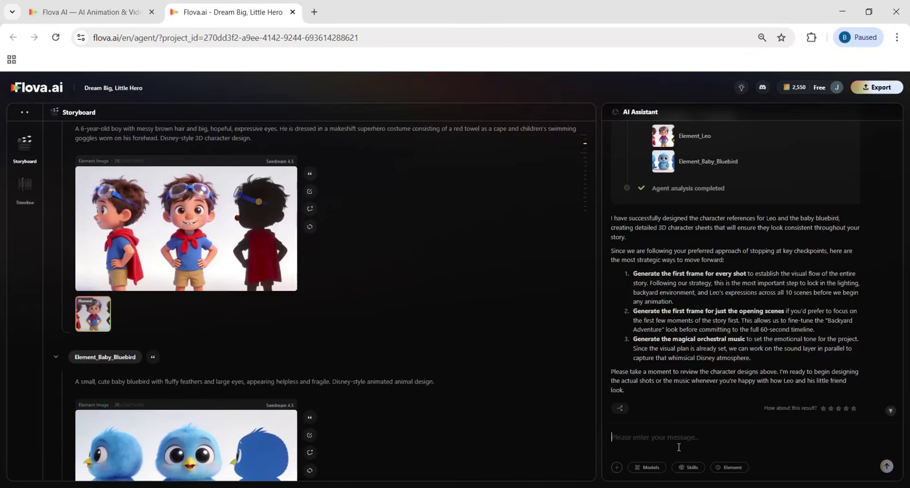
- Regenerate the Element_Leo image from its existing prompt with the Nano Banana Pro (Gemini 3 Pro) model at 2K and 16:9
left_click(284, 206)
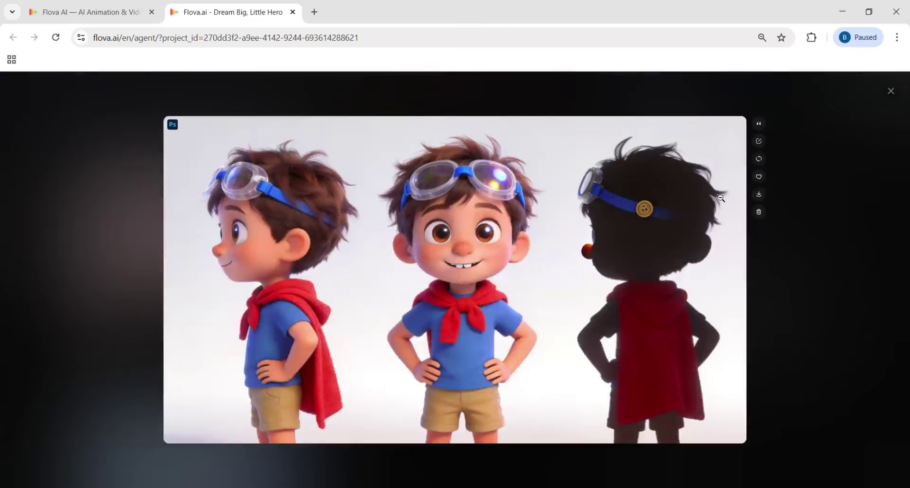
left_click(761, 145)
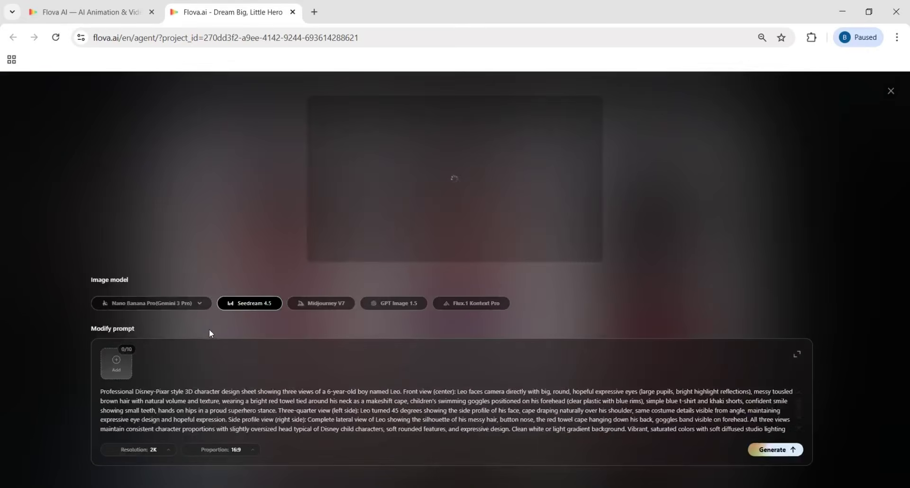
left_click(129, 308)
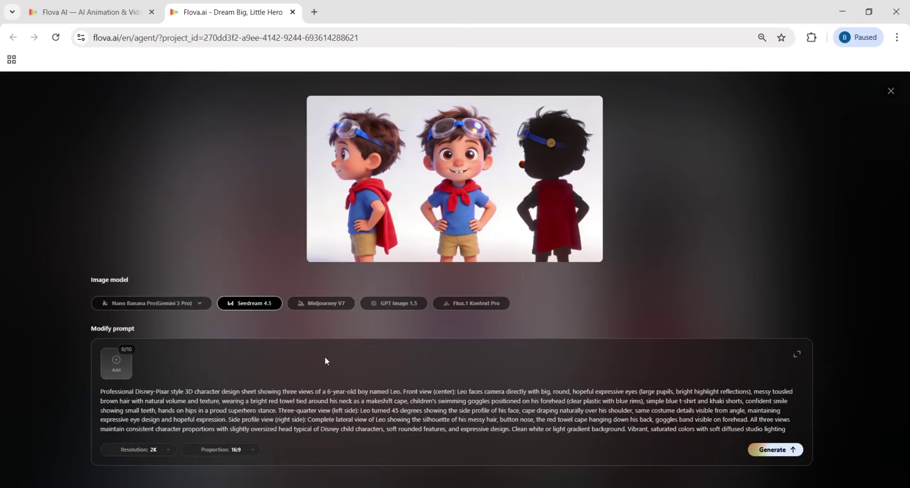
mouse_move(147, 310)
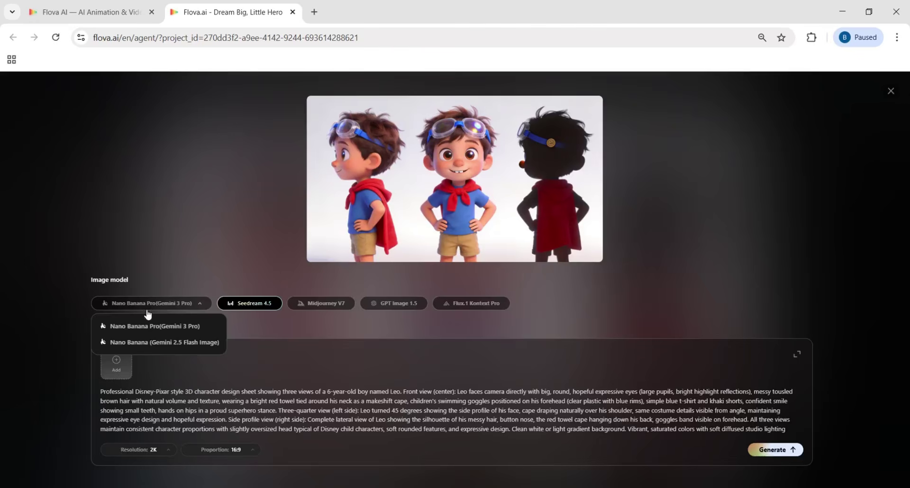
left_click(146, 330)
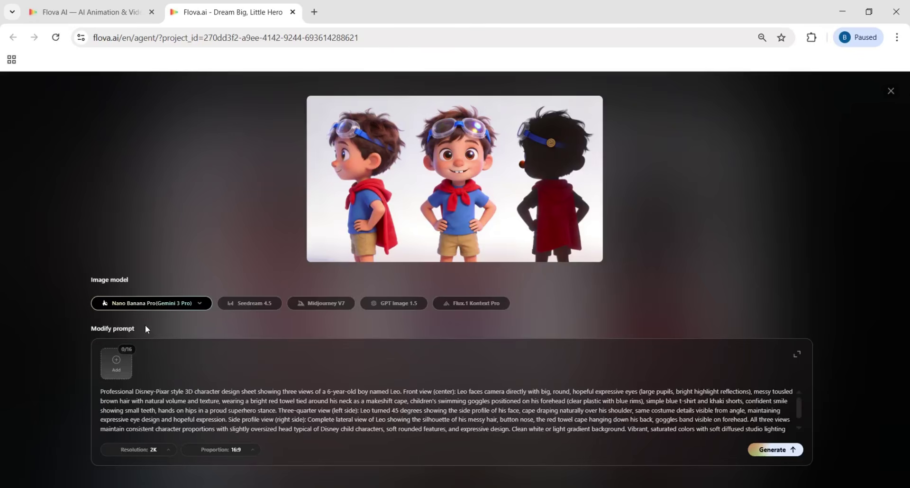
mouse_move(148, 454)
mouse_move(225, 457)
left_click(768, 451)
left_click(891, 90)
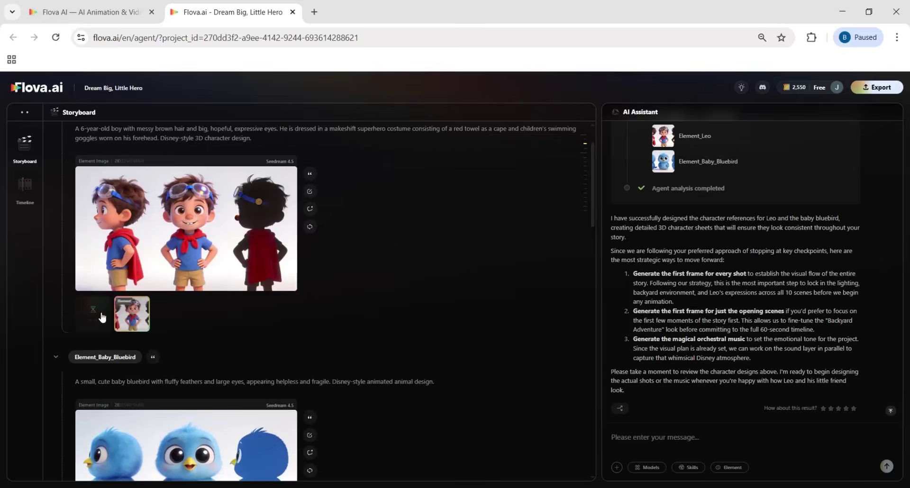
- View the Element_Baby_Bluebird character image enlarged, then return to the Element_Leo entry in the storyboard
scroll(434, 311, "down", 4)
scroll(424, 314, "up", 1)
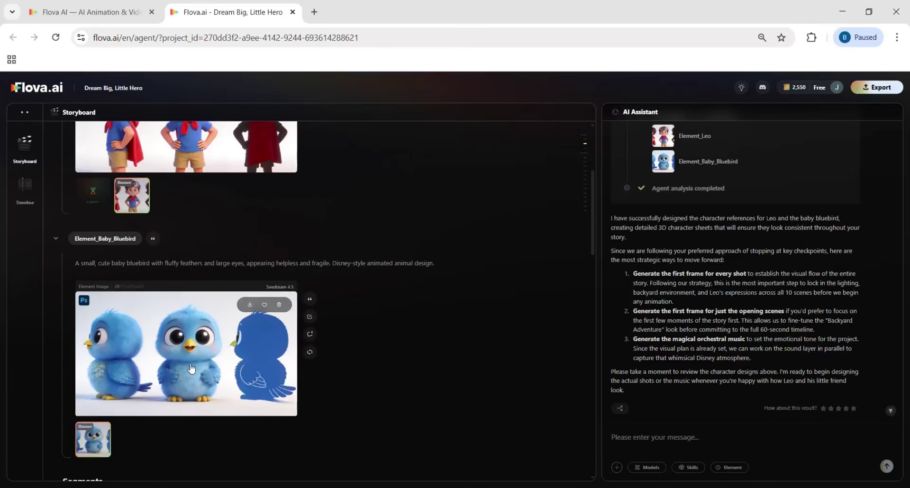
left_click(276, 345)
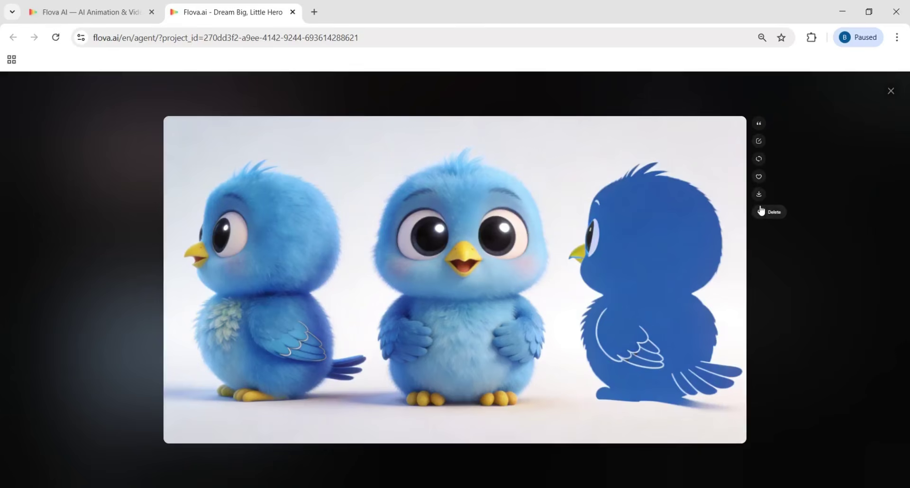
left_click(866, 126)
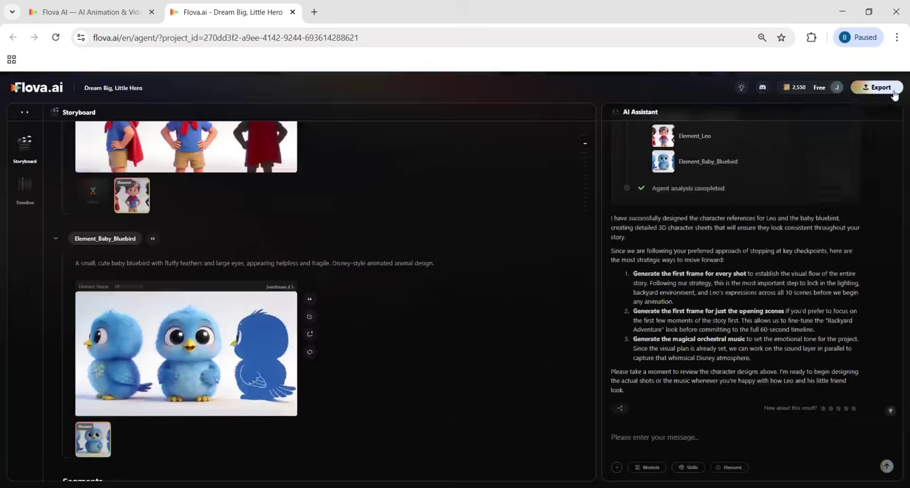
scroll(431, 277, "up", 3)
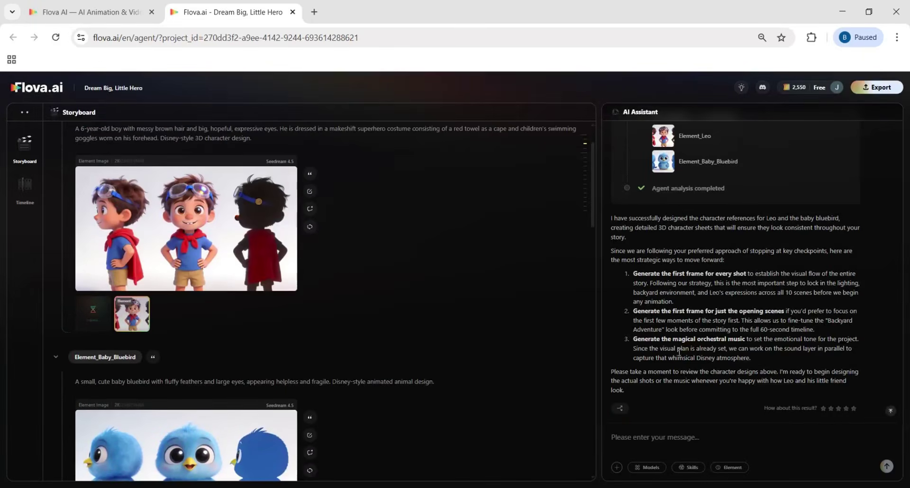
- Send the assistant the message "okay Continue" to move on from the character designs
left_click(660, 436)
type("okay Co")
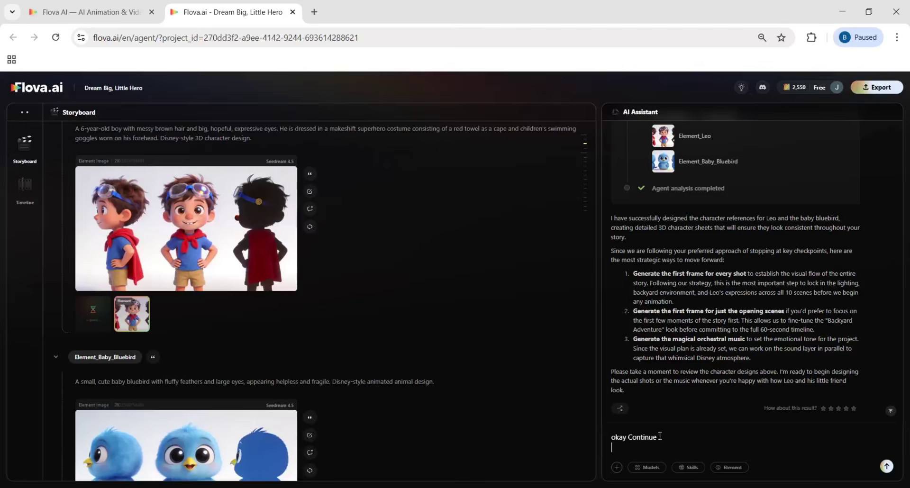
type("ntinue")
left_click(887, 466)
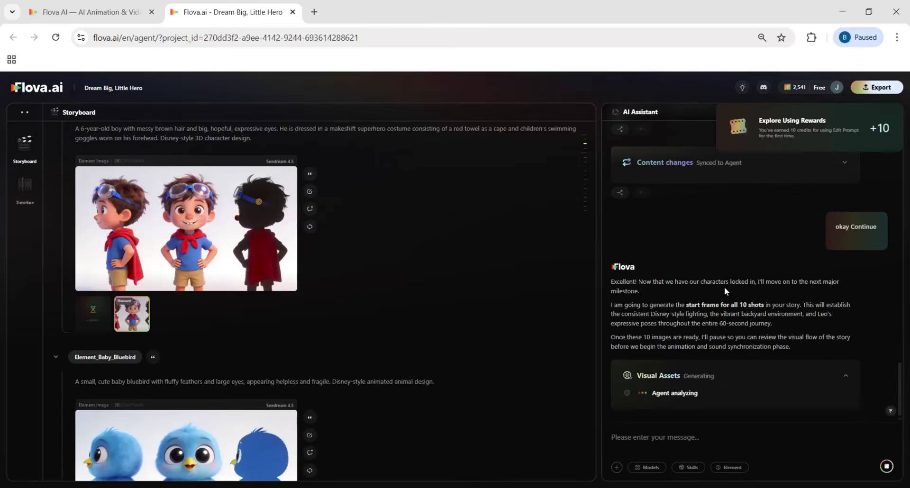
scroll(447, 351, "down", 1)
scroll(447, 350, "down", 1)
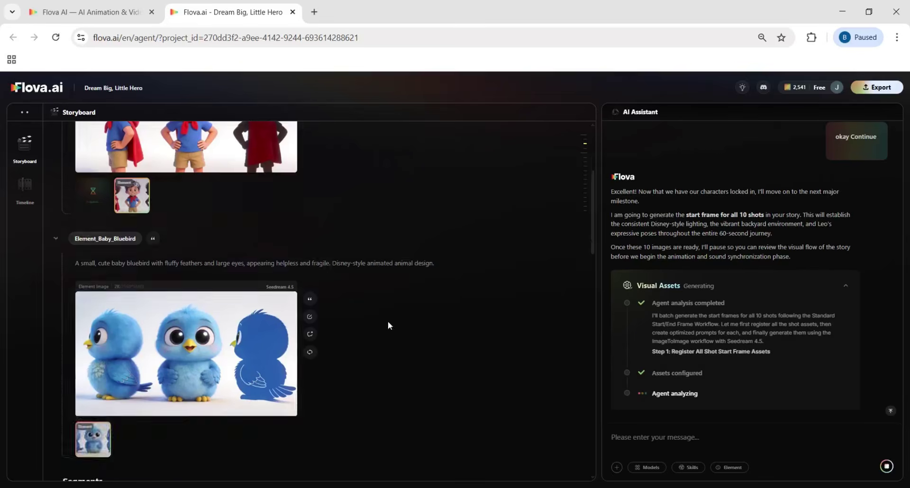
scroll(388, 320, "up", 1)
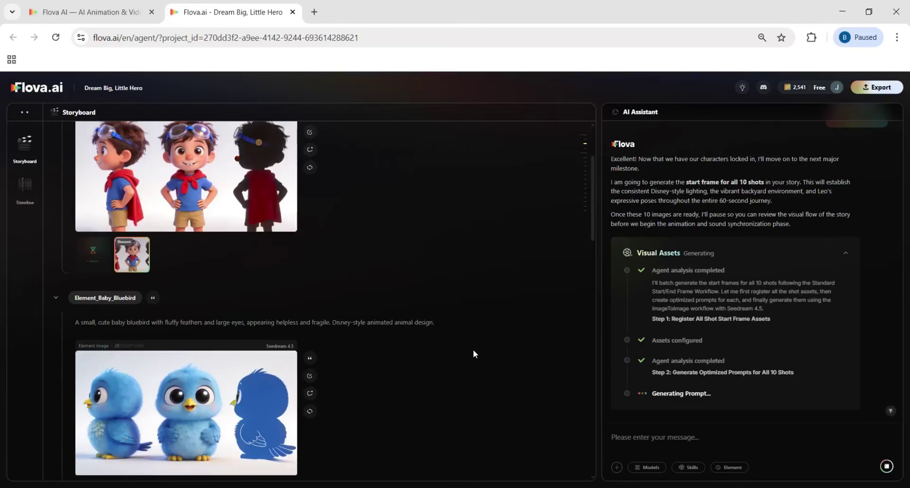
scroll(112, 297, "up", 1)
- Review the generated start frames of all 10 shots in the storyboard, down to Shot_Final_Message_And_Shadow
scroll(377, 340, "down", 4)
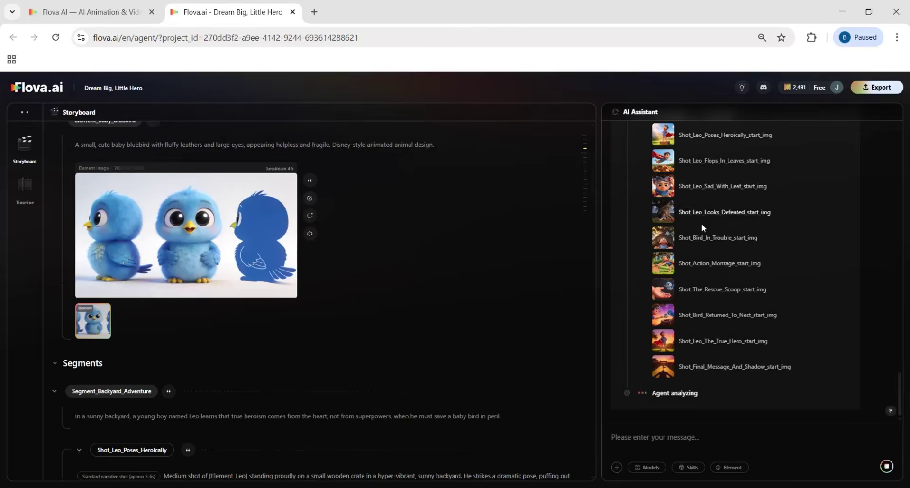
scroll(397, 284, "down", 6)
scroll(395, 284, "down", 5)
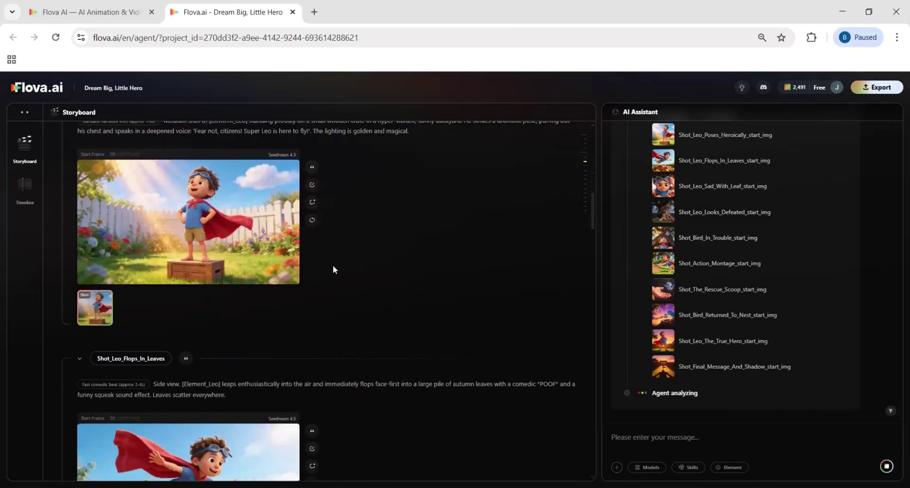
scroll(370, 283, "down", 9)
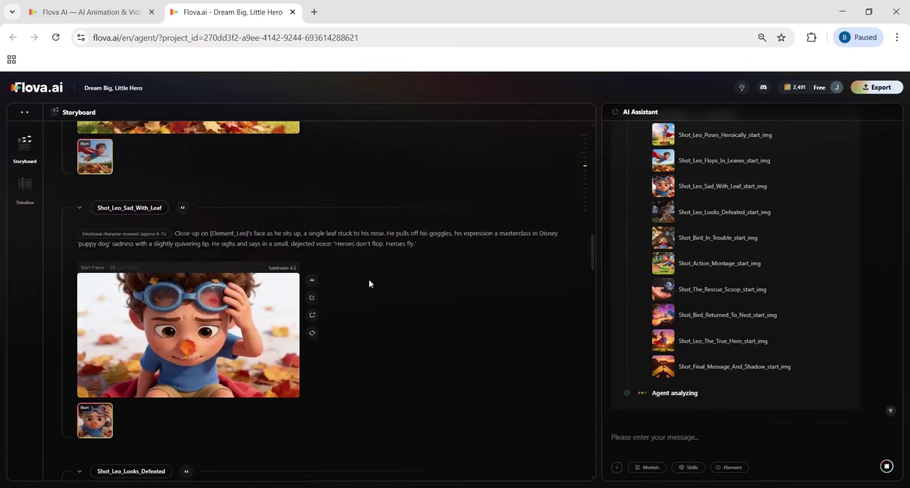
scroll(368, 283, "down", 8)
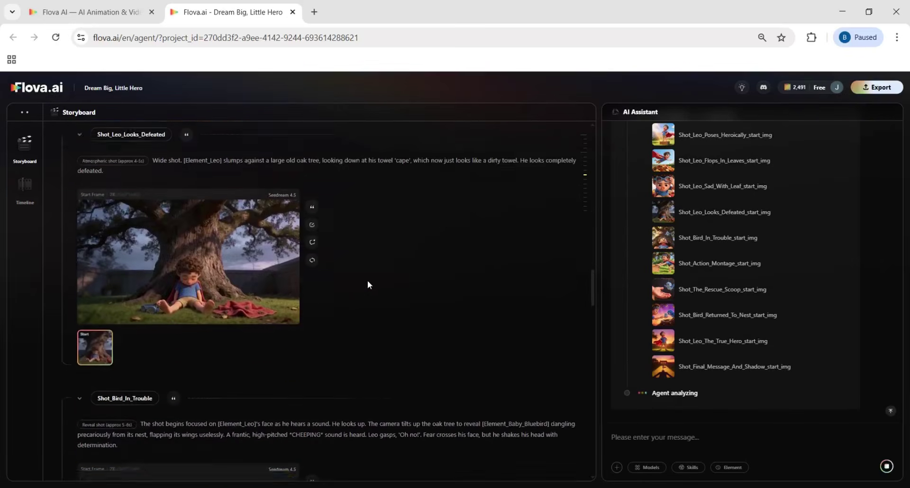
scroll(368, 284, "down", 6)
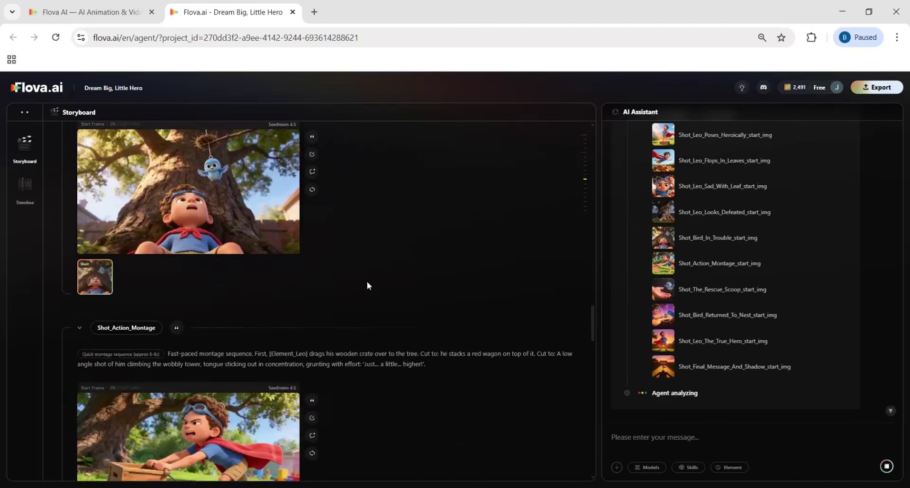
scroll(367, 282, "down", 10)
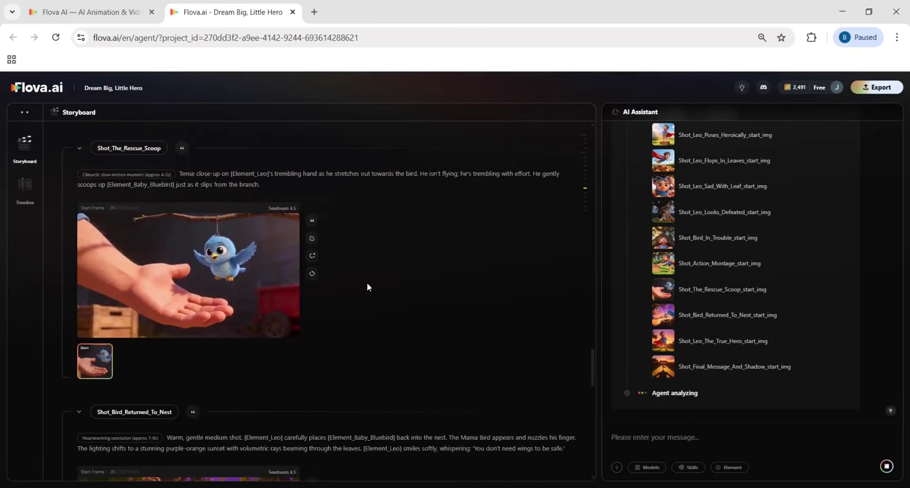
scroll(367, 285, "down", 6)
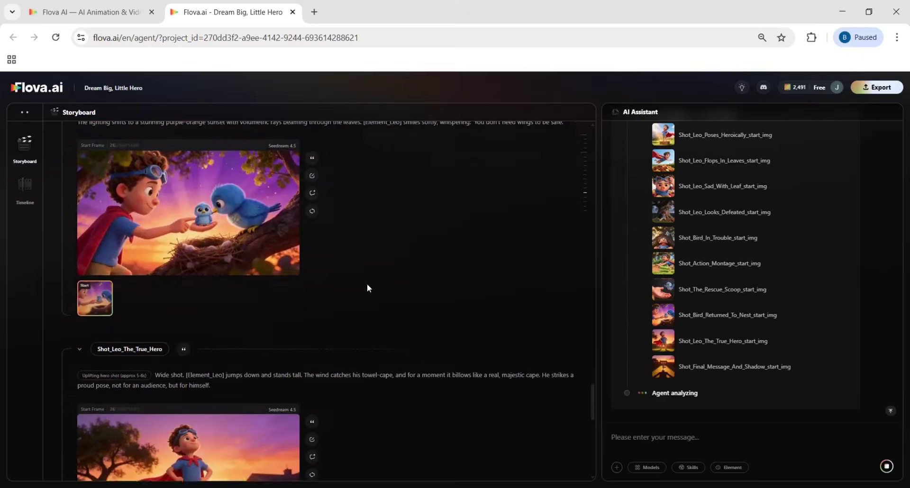
scroll(367, 284, "down", 6)
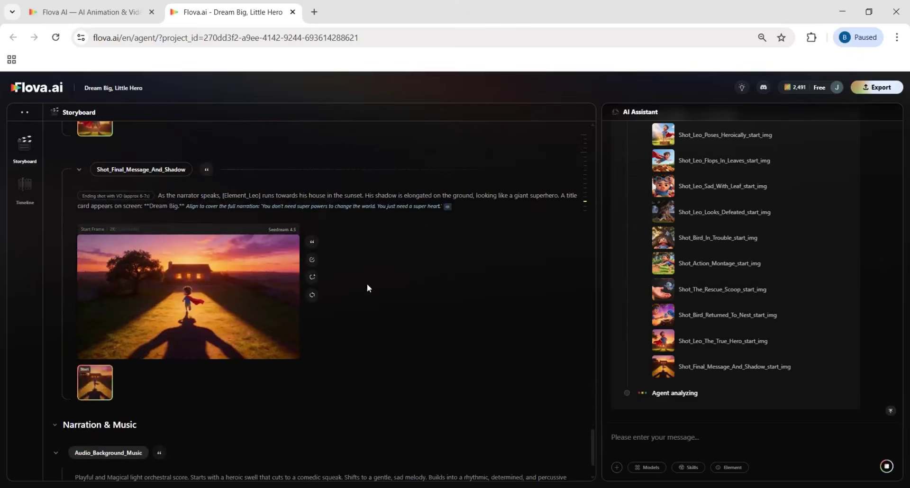
scroll(367, 288, "down", 1)
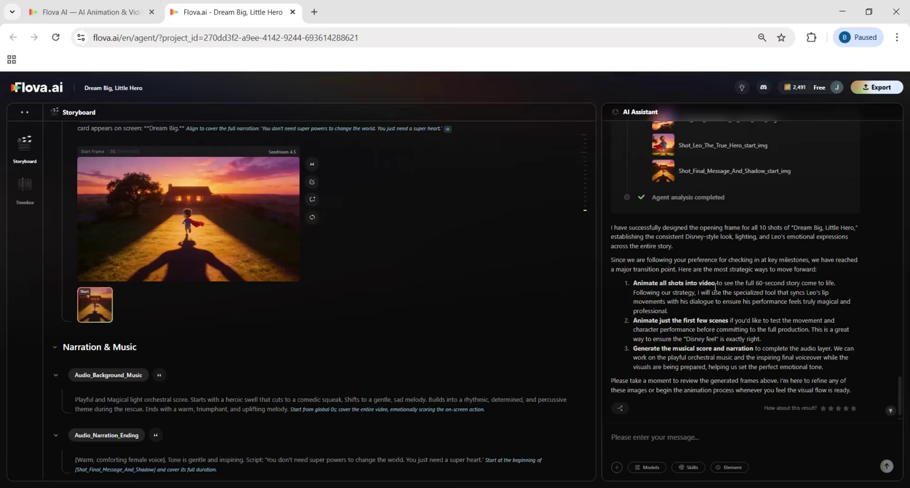
- Send the assistant its suggested option "Animate all shots into video" as the message
left_click_drag(634, 283, 715, 284)
key("ctrl+c")
left_click(612, 436)
key("ctrl+v")
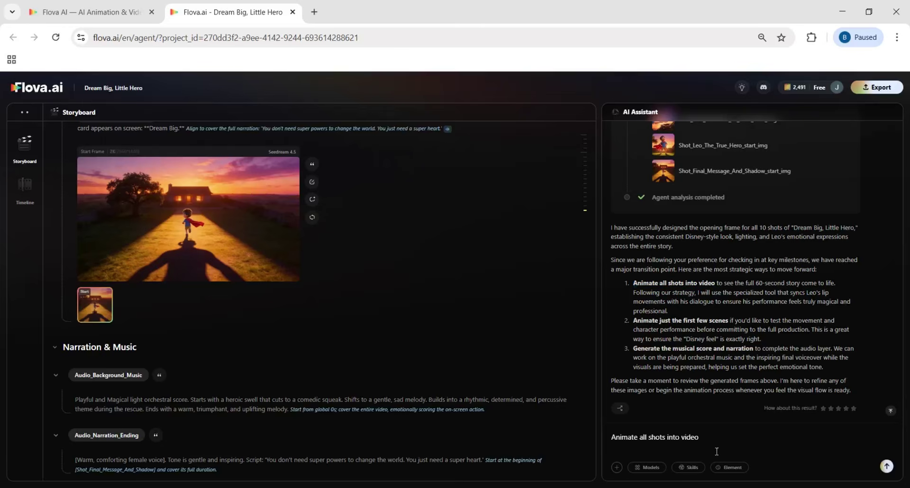
left_click(888, 466)
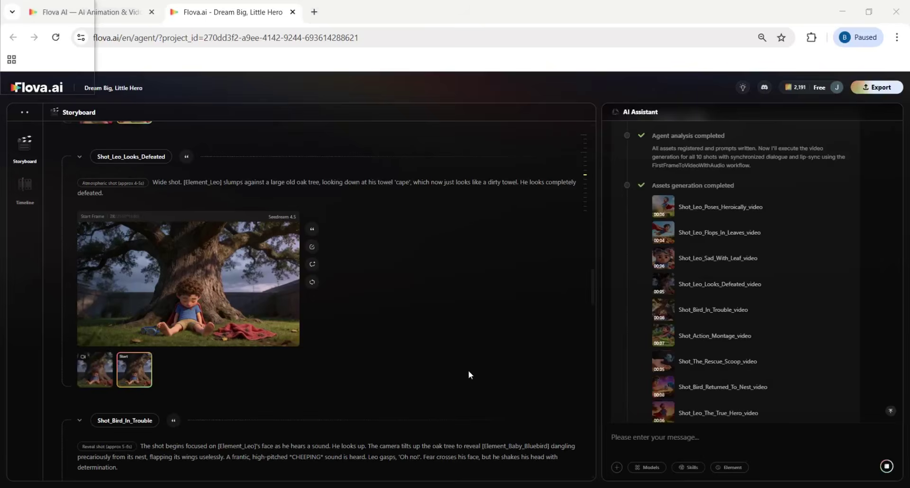
- Find Shot_Leo_Poses_Heroically in the storyboard and preview its generated video
scroll(706, 285, "up", 2)
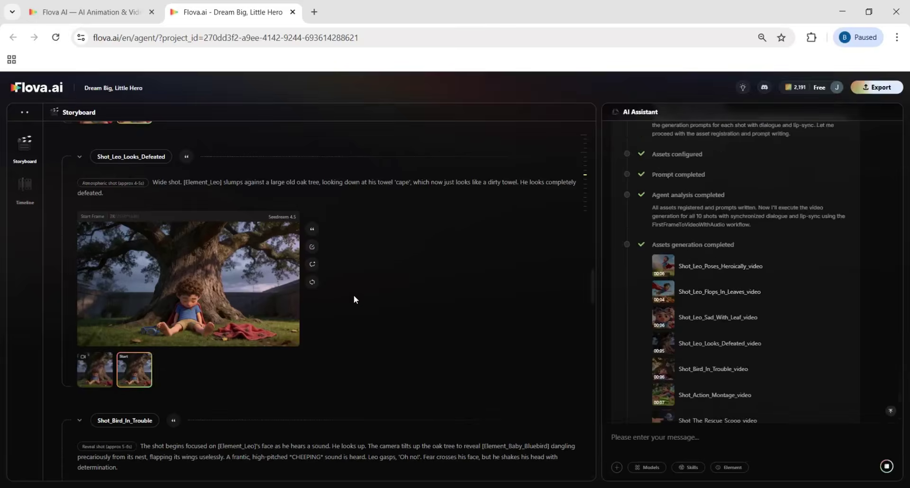
scroll(354, 298, "down", 1)
scroll(215, 241, "up", 12)
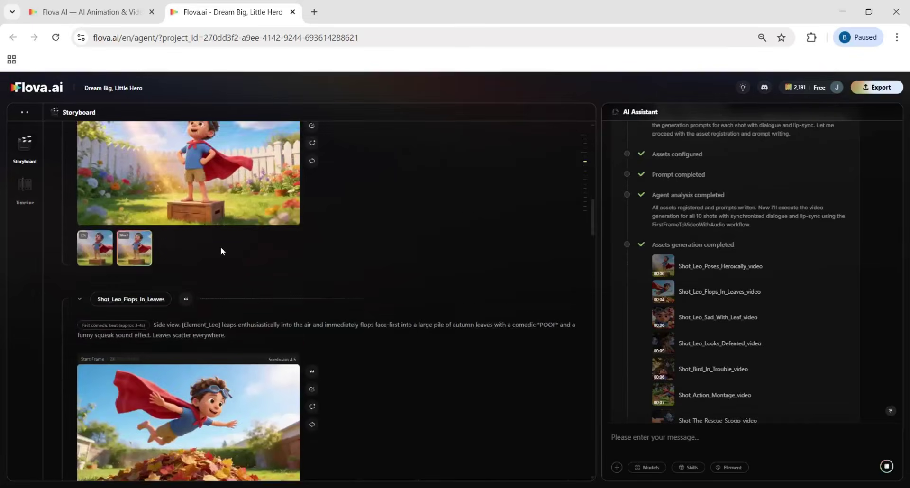
scroll(220, 247, "up", 6)
scroll(123, 260, "down", 6)
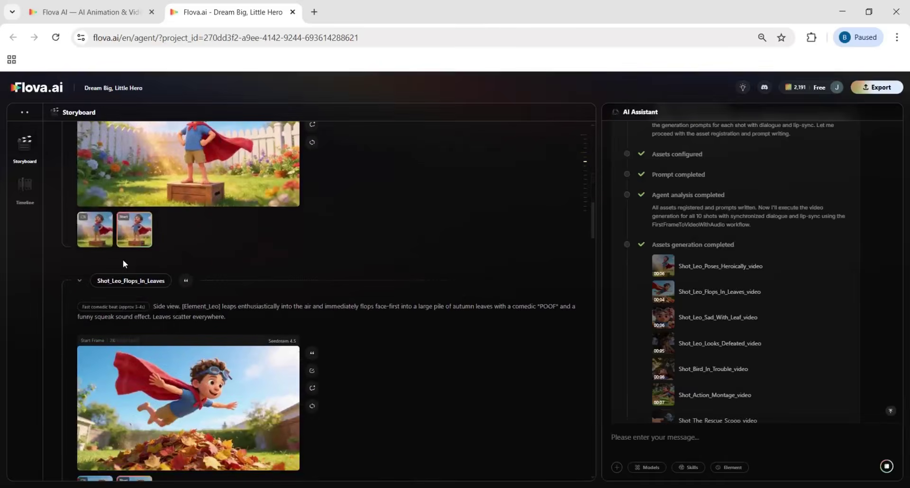
left_click(95, 230)
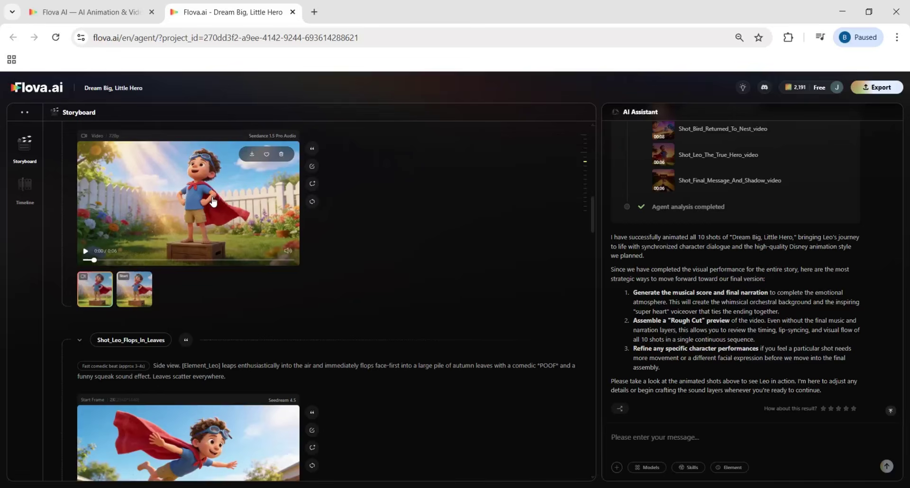
- Preview the Shot_Leo_Flops_In_Leaves and Shot_Leo_Sad_With_Leaf videos, and look over the remaining shots in the storyboard
scroll(214, 202, "down", 3)
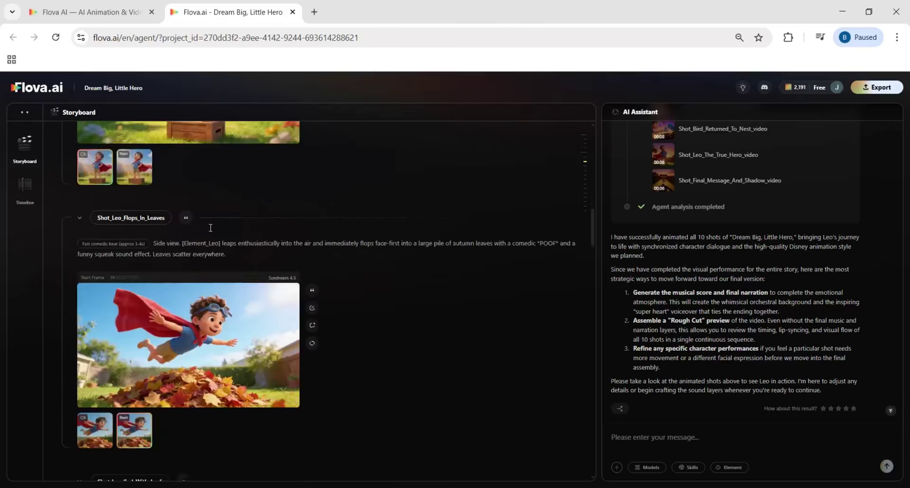
left_click(95, 375)
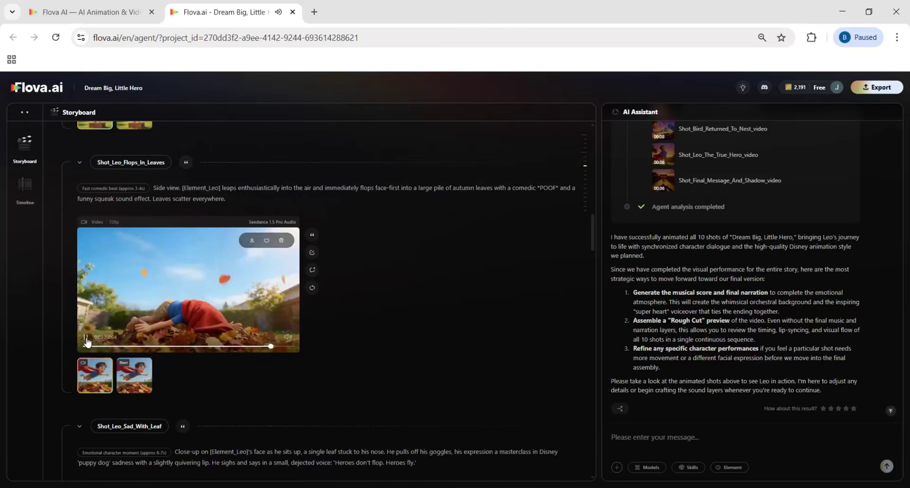
scroll(144, 356, "down", 2)
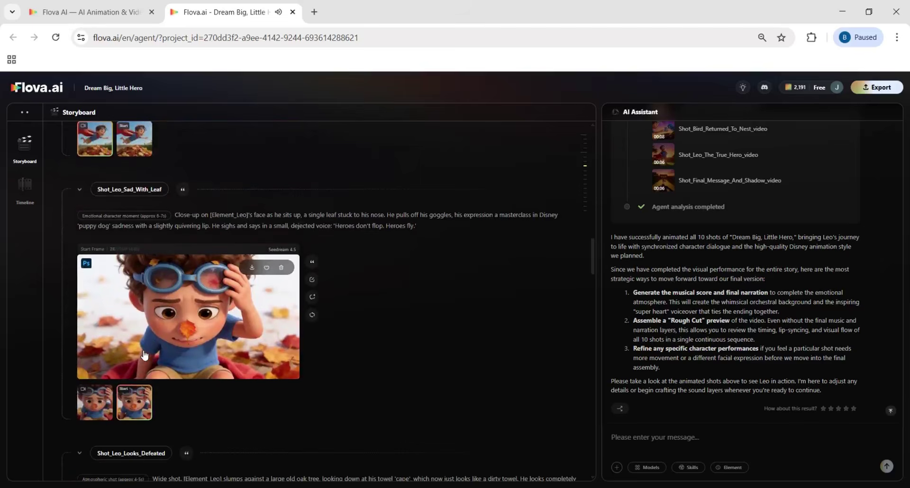
left_click(91, 389)
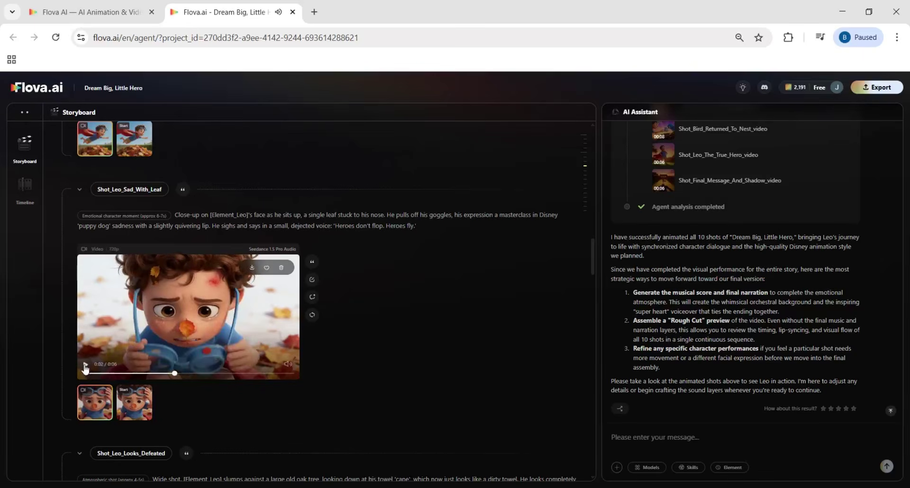
scroll(420, 296, "down", 20)
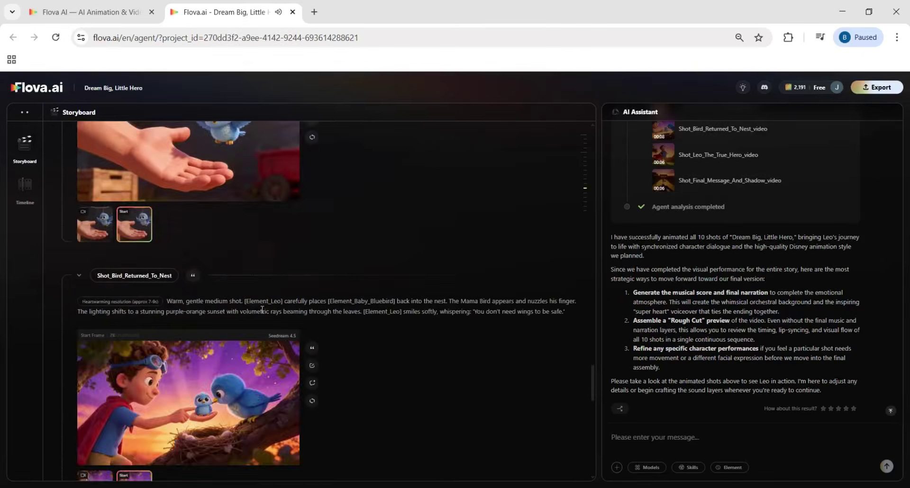
scroll(261, 312, "down", 15)
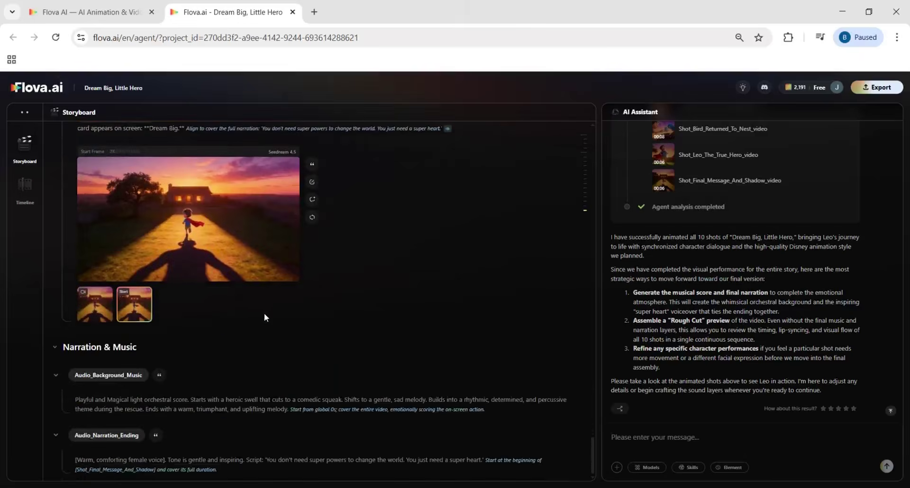
scroll(264, 317, "up", 20)
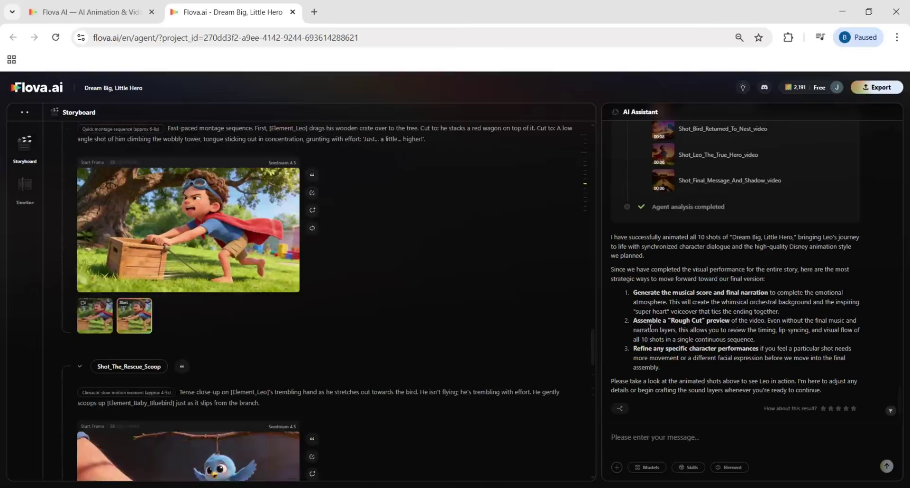
- Send the assistant the message "continue" to have the musical score and final narration generated
left_click(695, 441)
type("continue")
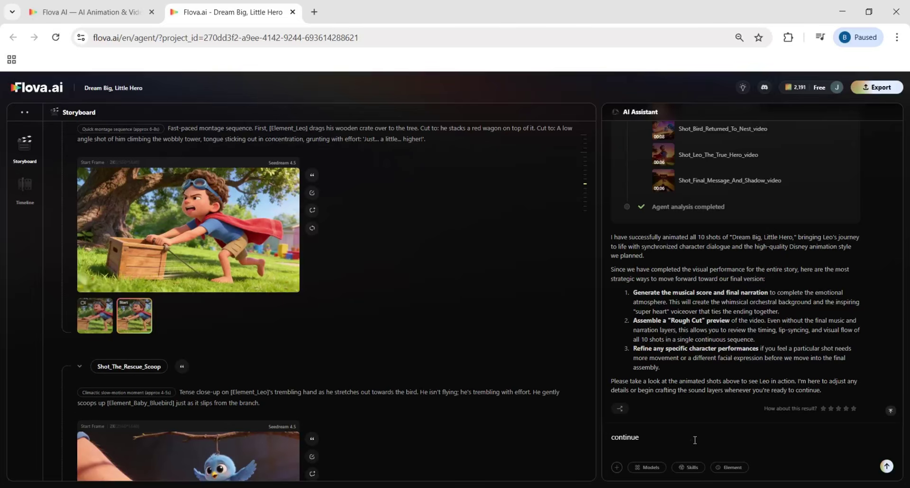
left_click(887, 468)
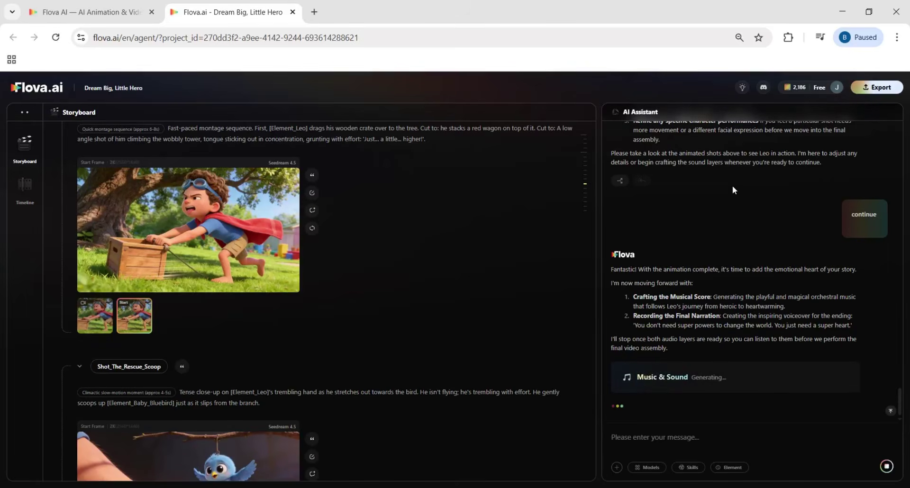
- Listen to the generated Audio_Background_Music and Audio_Narration_Ending tracks in the storyboard
left_click_drag(637, 377, 713, 377)
left_click(713, 377)
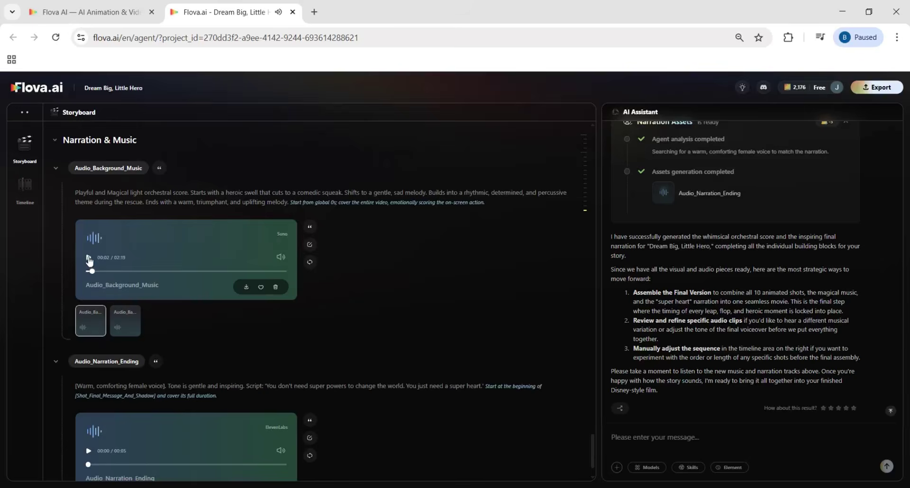
scroll(100, 396, "down", 1)
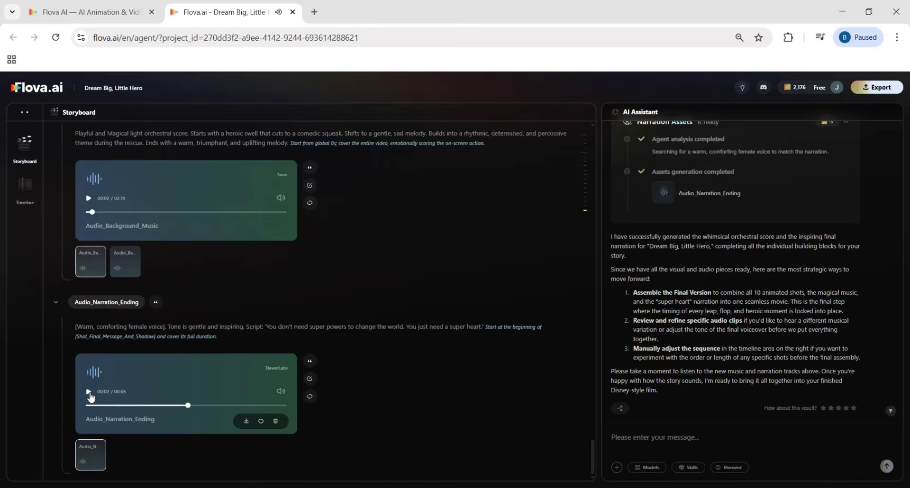
- Send the assistant the message "continue" to have the final version of the film assembled
left_click_drag(633, 292, 706, 295)
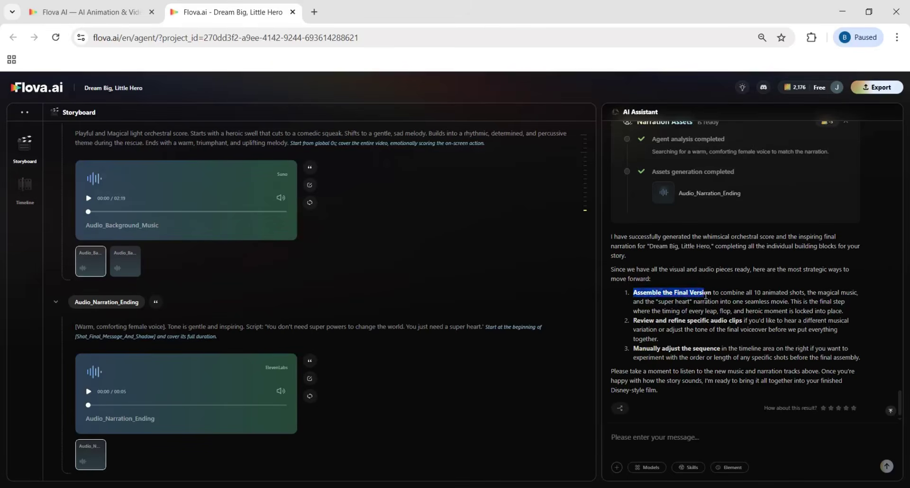
left_click(682, 430)
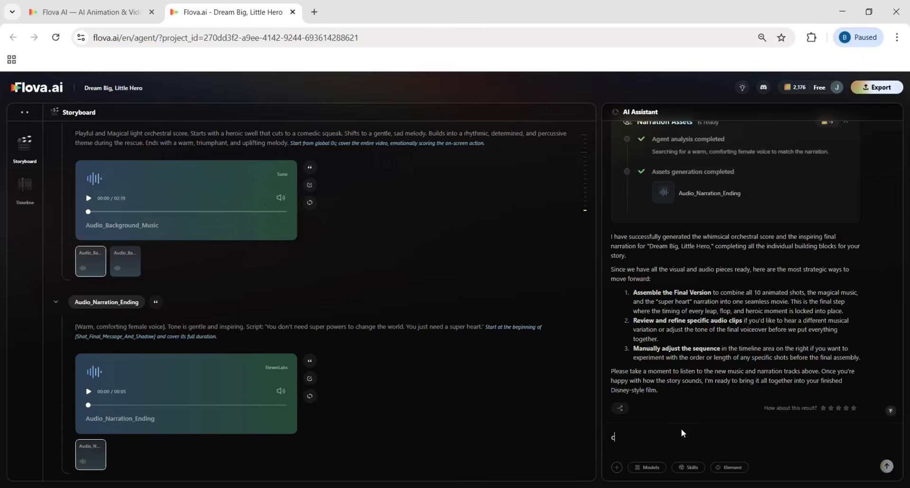
type("contiinu")
key("BackSpace")
key("BackSpace")
key("BackSpace")
type("nue")
key("Return")
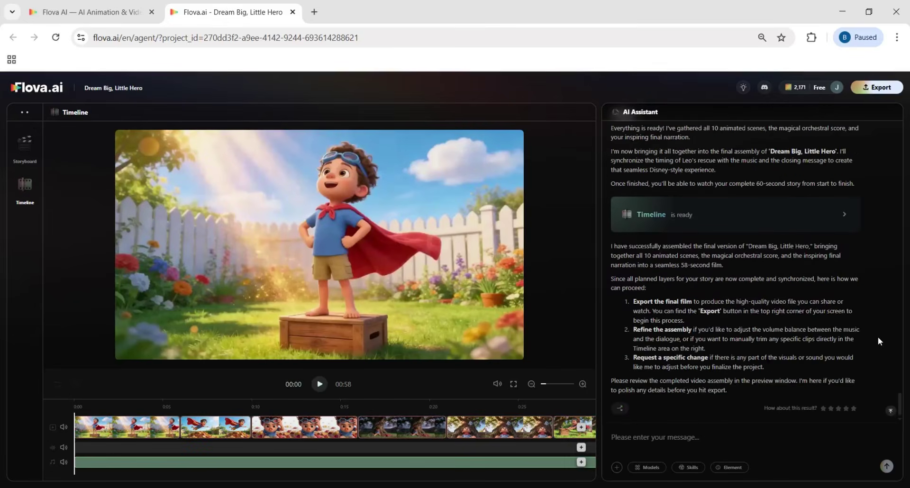
- Set the volume of the background music track in the timeline to 0.3x
left_click_drag(600, 310, 838, 307)
left_click(138, 463)
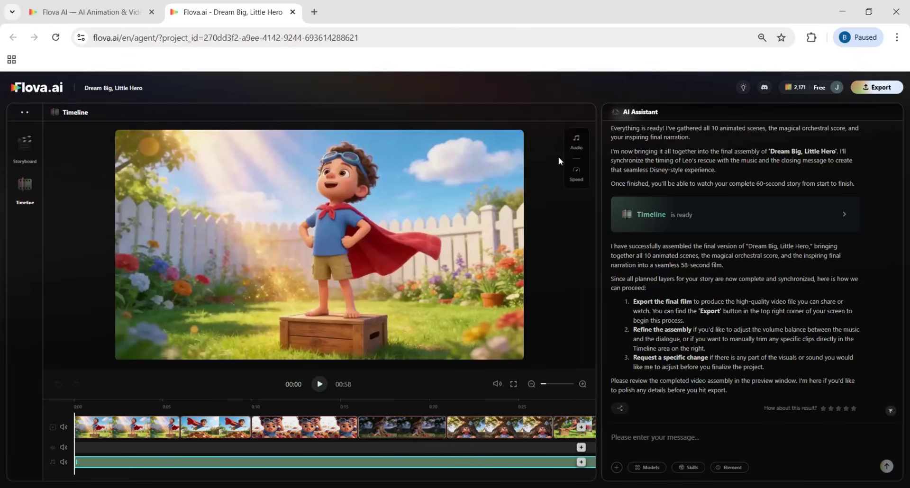
left_click(583, 145)
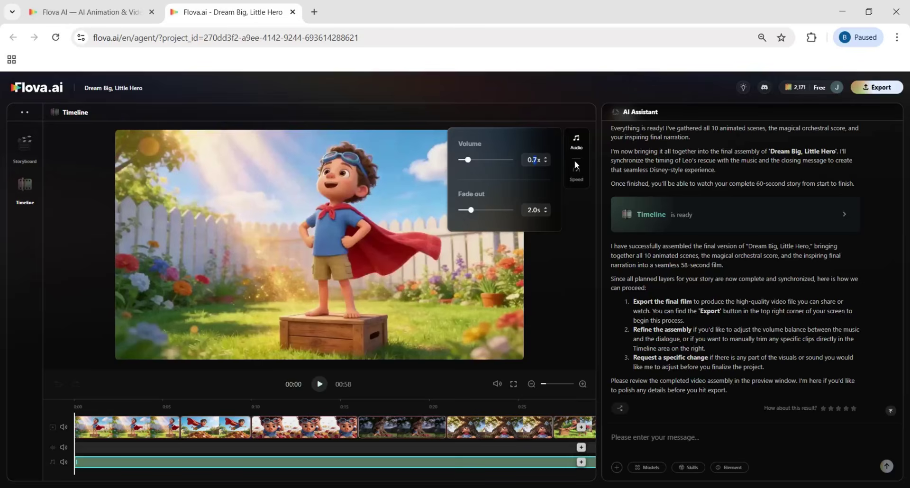
type("3")
key("Return")
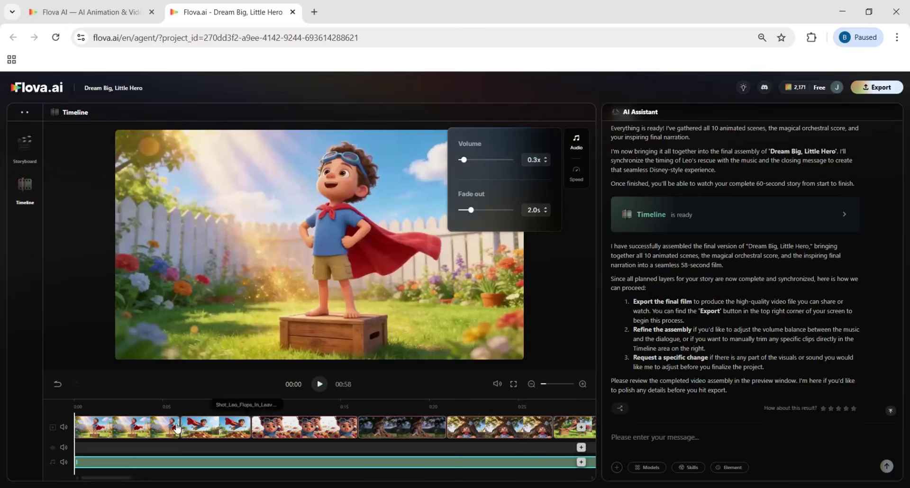
- Inspect the first two video clips in the timeline and play the assembled film from the start
left_click_drag(102, 479, 83, 479)
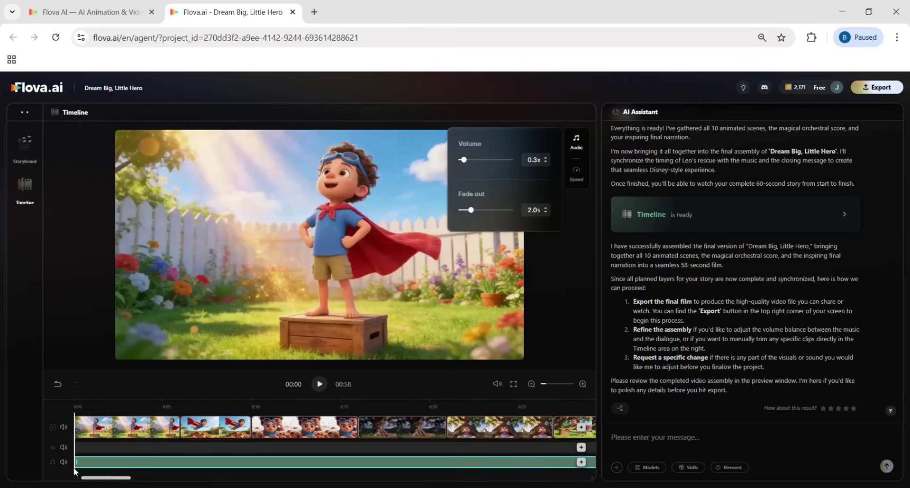
left_click(178, 429)
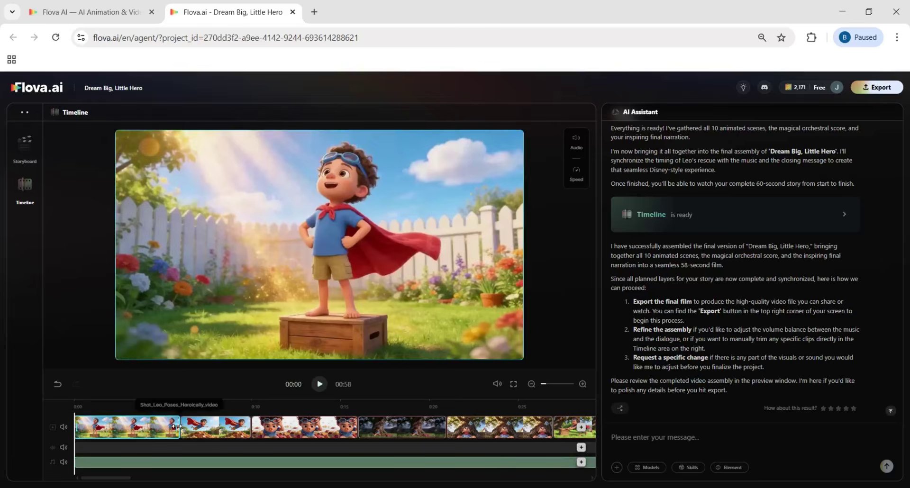
left_click(230, 430)
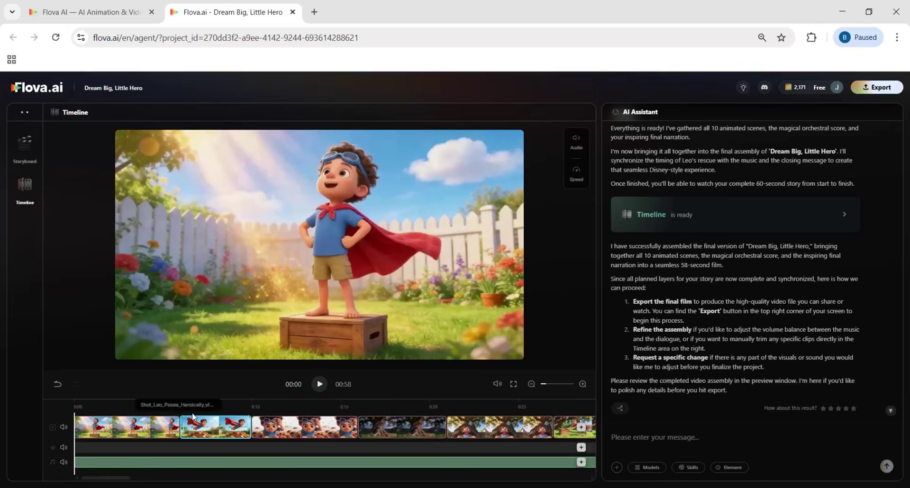
left_click(320, 384)
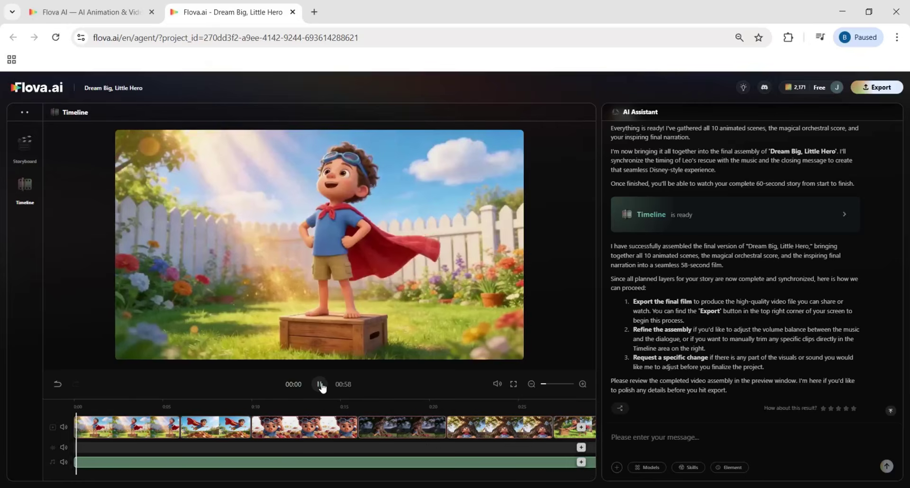